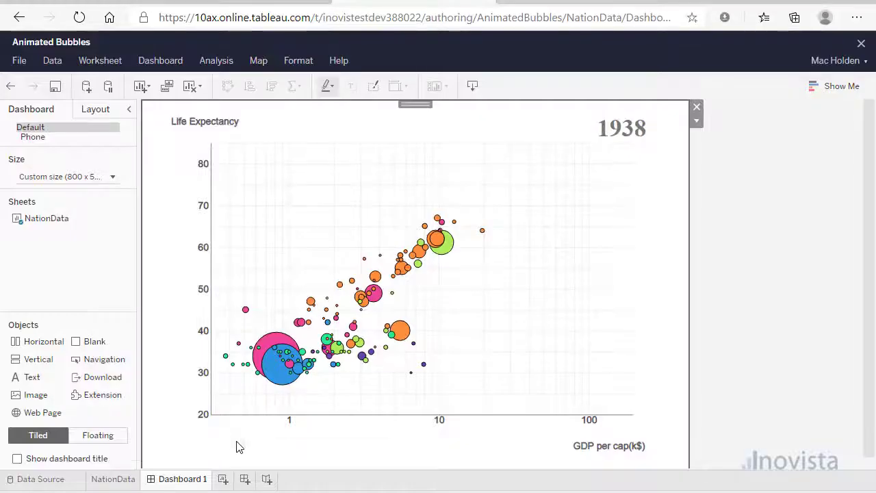
Step: Pause the flag animation at 1977 and step it forward year by year to 1981
{"action": "mouse_move", "coordinate": [238, 441]}
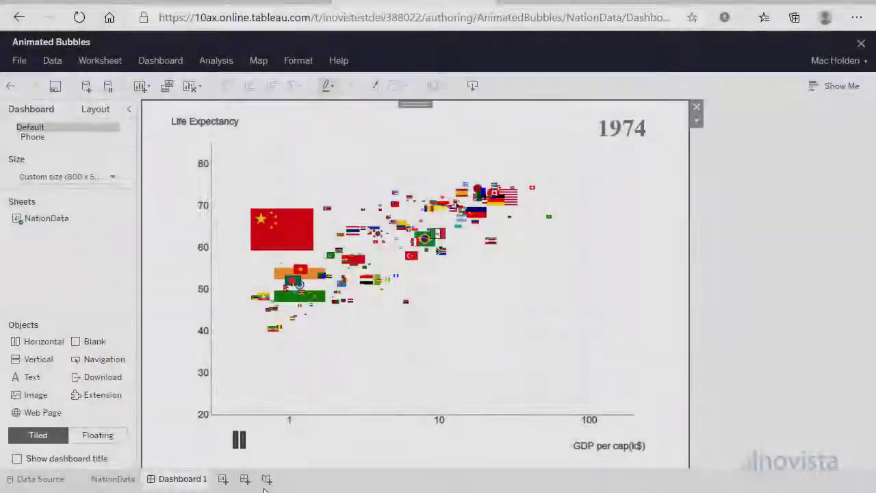
{"action": "left_click", "coordinate": [239, 440]}
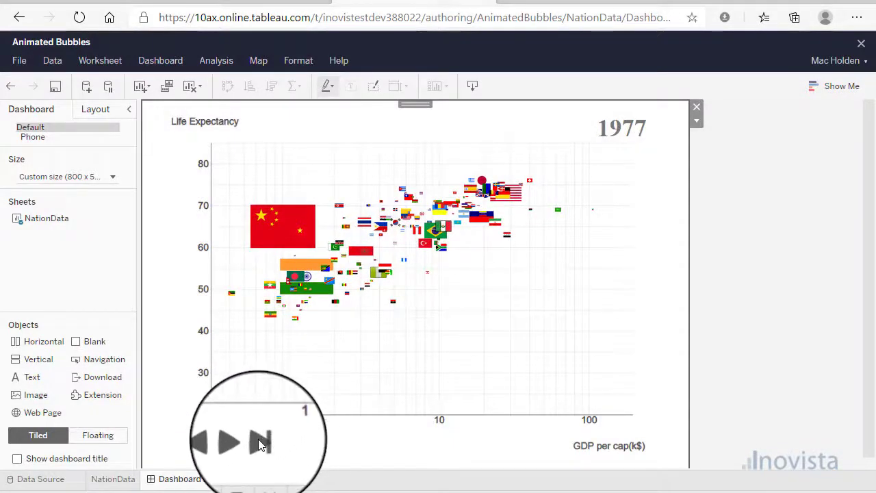
{"action": "left_click", "coordinate": [260, 442]}
{"action": "left_click", "coordinate": [260, 442]}
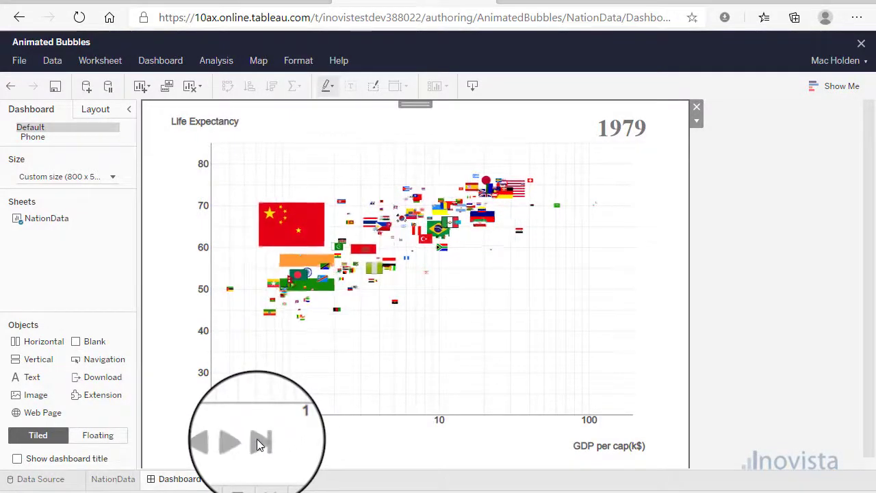
{"action": "left_click", "coordinate": [260, 442]}
{"action": "left_click", "coordinate": [260, 442]}
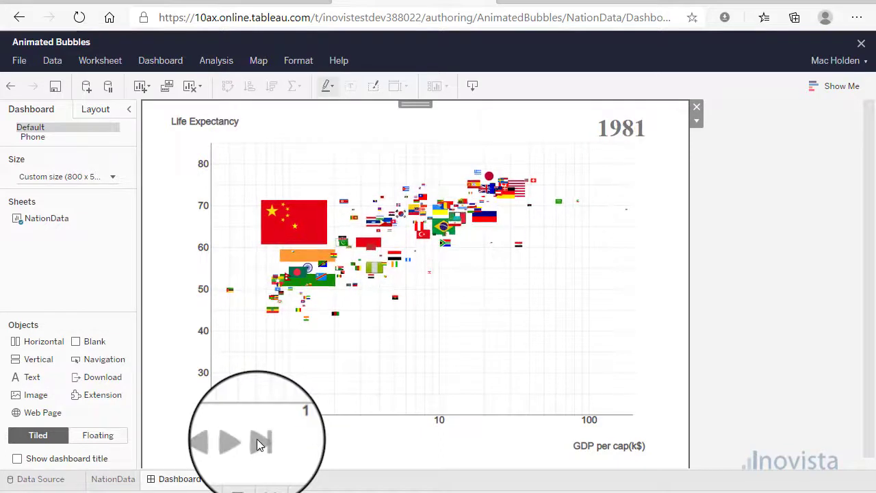
Step: Step the chart back to 1980 and resume the animation
{"action": "left_click", "coordinate": [216, 443]}
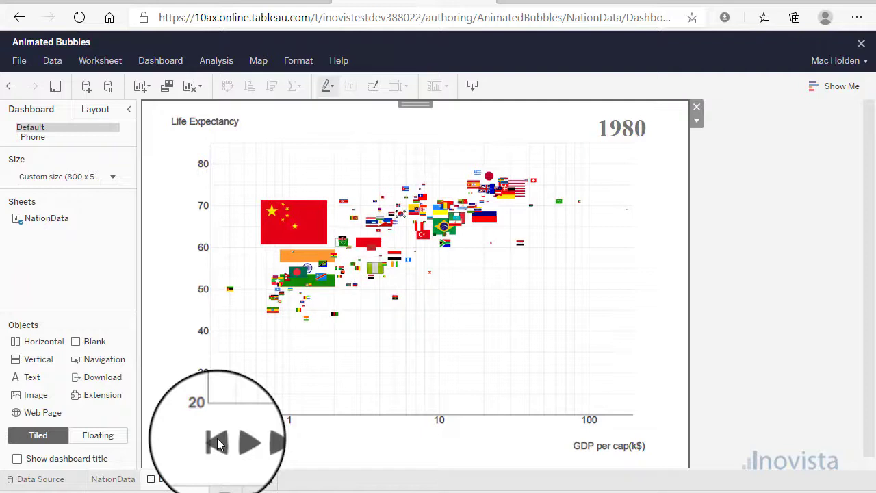
{"action": "left_click", "coordinate": [217, 443]}
{"action": "left_click", "coordinate": [243, 443]}
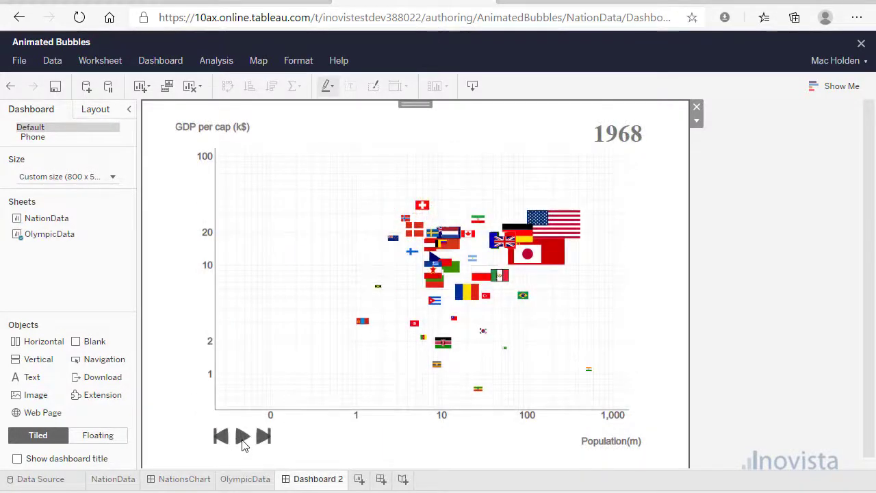
Step: Play the Dashboard 2 GDP-per-capita versus population flag animation, then pause it around 1992
{"action": "left_click", "coordinate": [241, 438]}
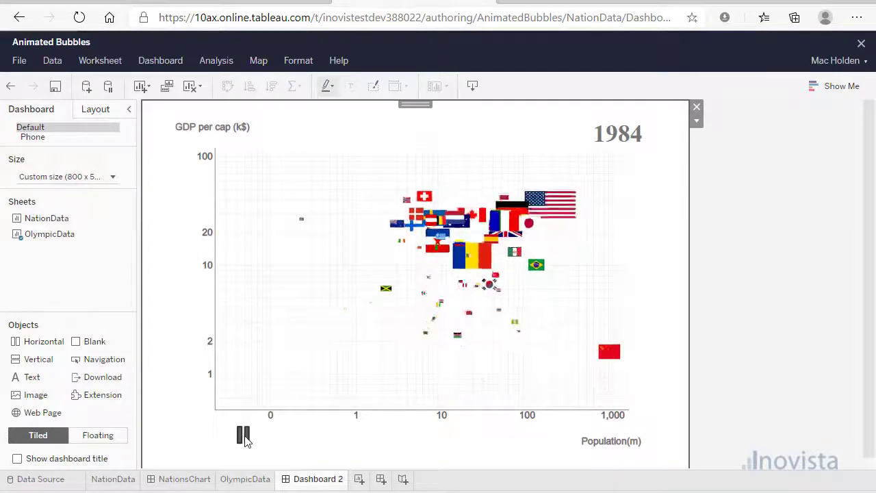
{"action": "left_click", "coordinate": [244, 438]}
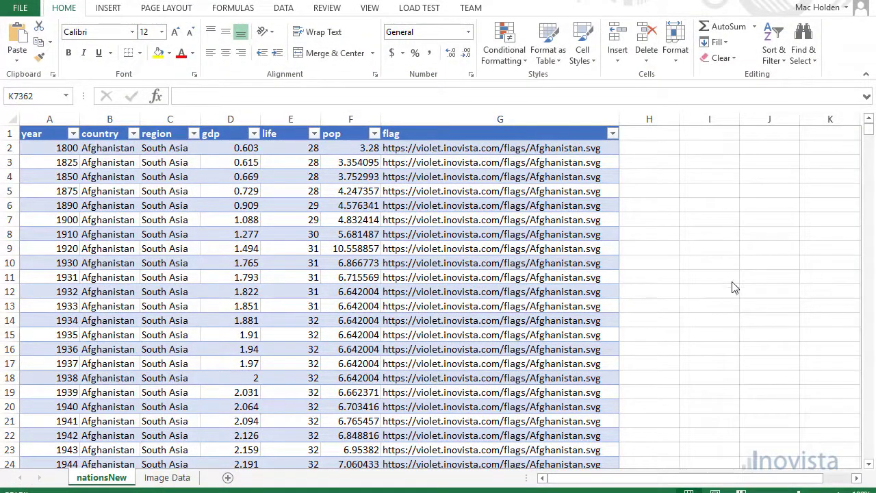
Step: Bring the Excel workbook forward and scroll through the nationsNew rows
{"action": "left_click", "coordinate": [869, 134]}
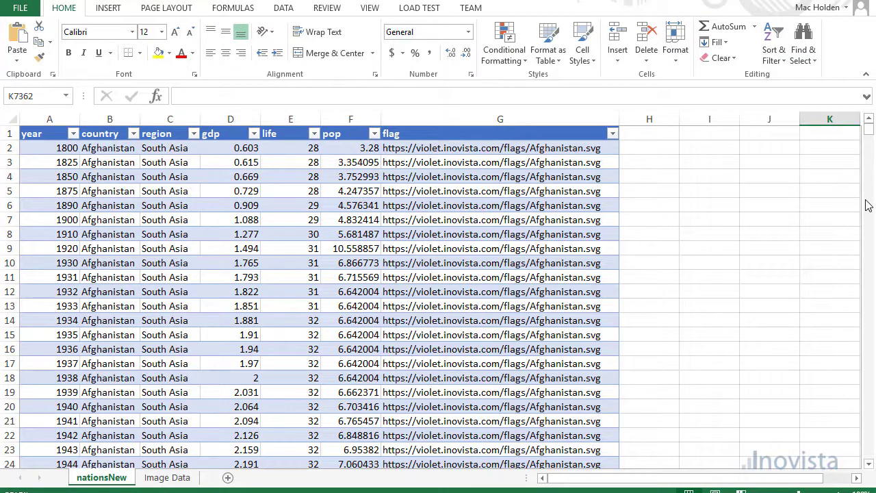
{"action": "scroll", "coordinate": [865, 202], "scroll_direction": "down", "scroll_amount": 20}
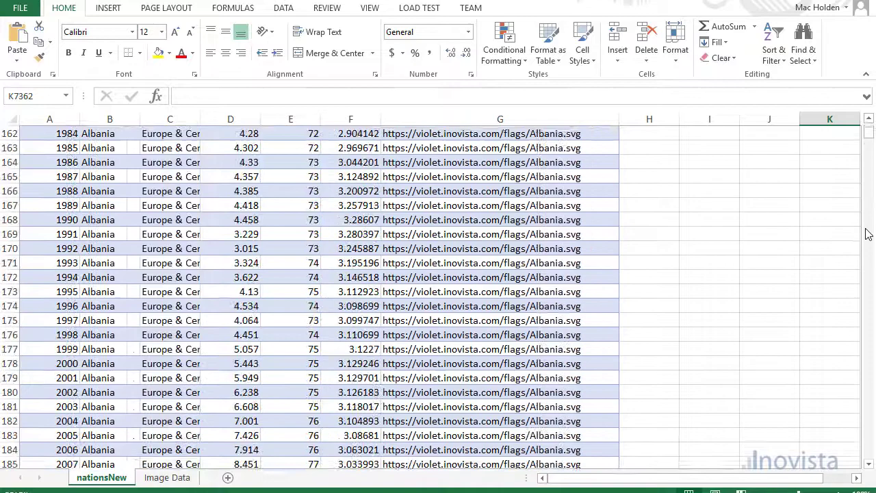
{"action": "scroll", "coordinate": [866, 233], "scroll_direction": "down", "scroll_amount": 20}
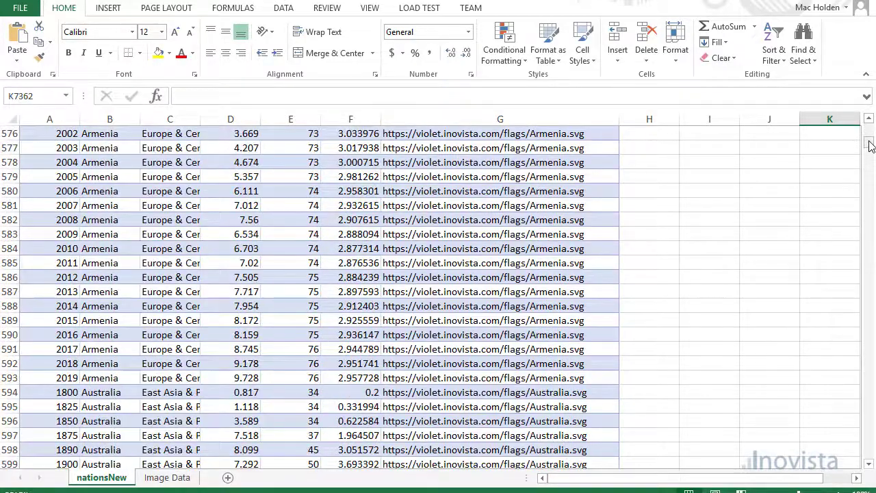
{"action": "left_click_drag", "start_coordinate": [870, 145], "coordinate": [868, 127]}
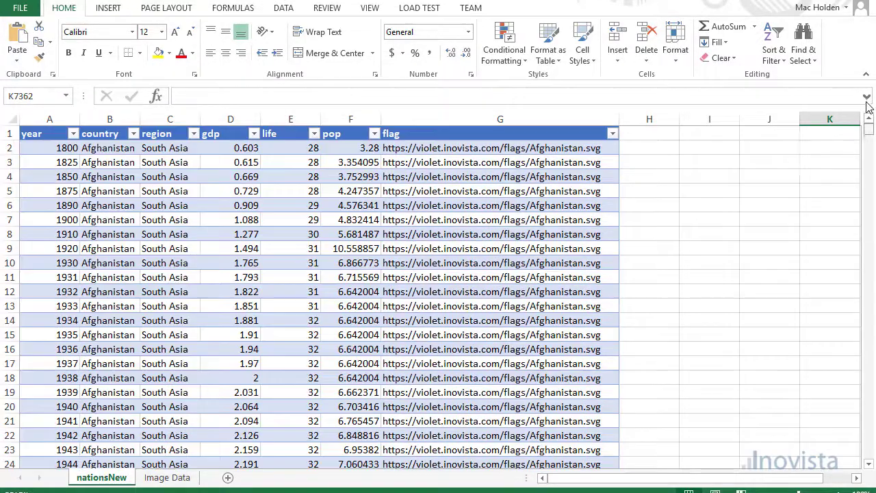
Step: Point out the country, region, life, pop and flag column headers
{"action": "left_click", "coordinate": [109, 139]}
{"action": "left_click", "coordinate": [175, 137]}
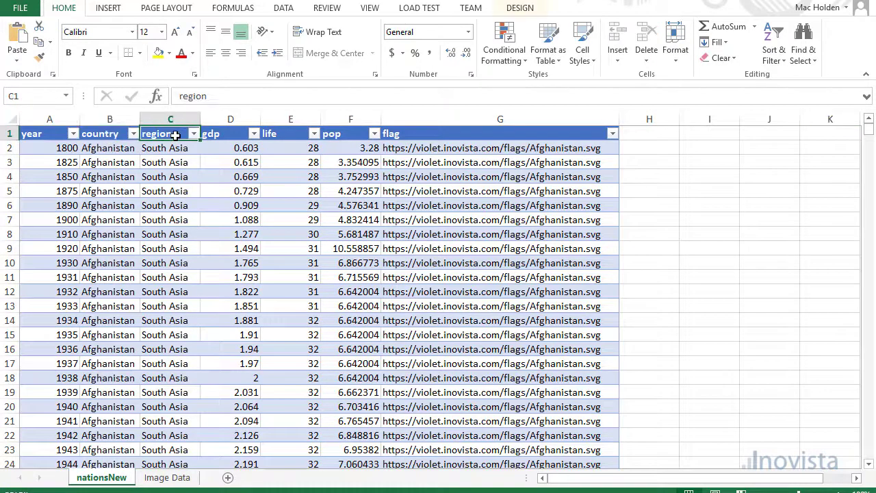
{"action": "left_click", "coordinate": [277, 136]}
{"action": "left_click", "coordinate": [341, 135]}
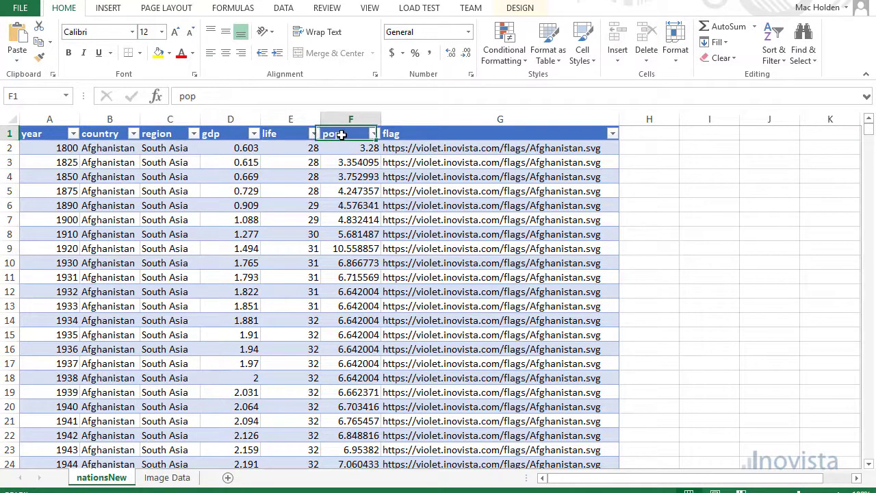
{"action": "left_click", "coordinate": [439, 136]}
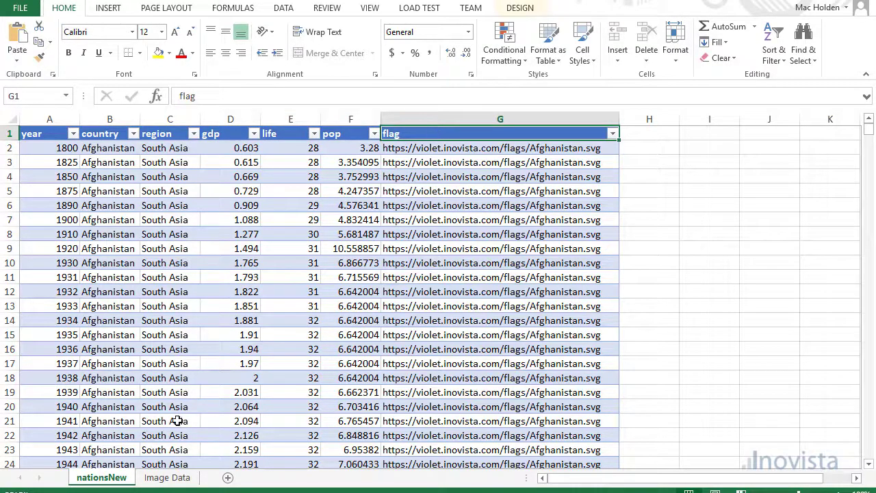
Step: On the Image Data sheet, inspect the encoded flags in B2, B5, B15 and B19, then return to nationsNew
{"action": "left_click", "coordinate": [167, 477]}
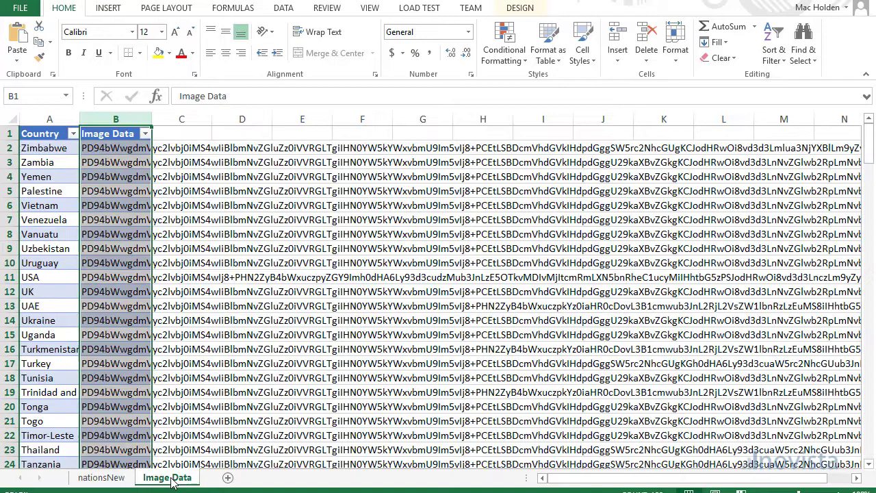
{"action": "left_click", "coordinate": [47, 118]}
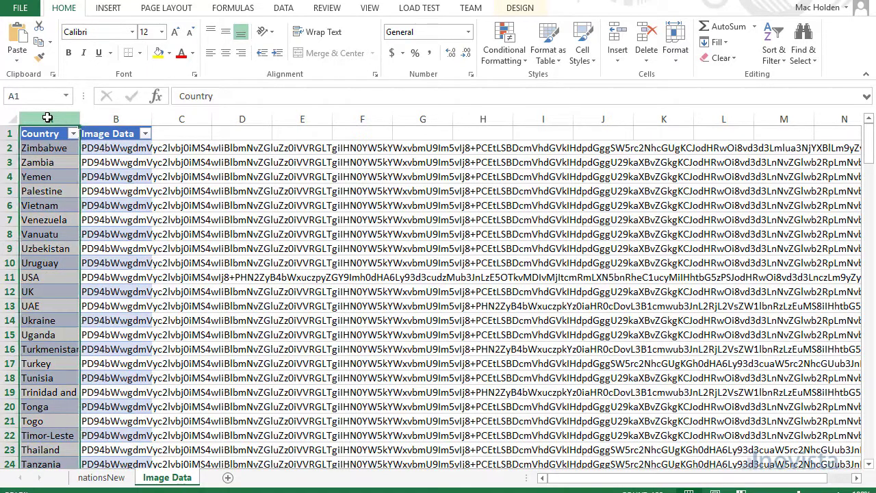
{"action": "left_click", "coordinate": [114, 148]}
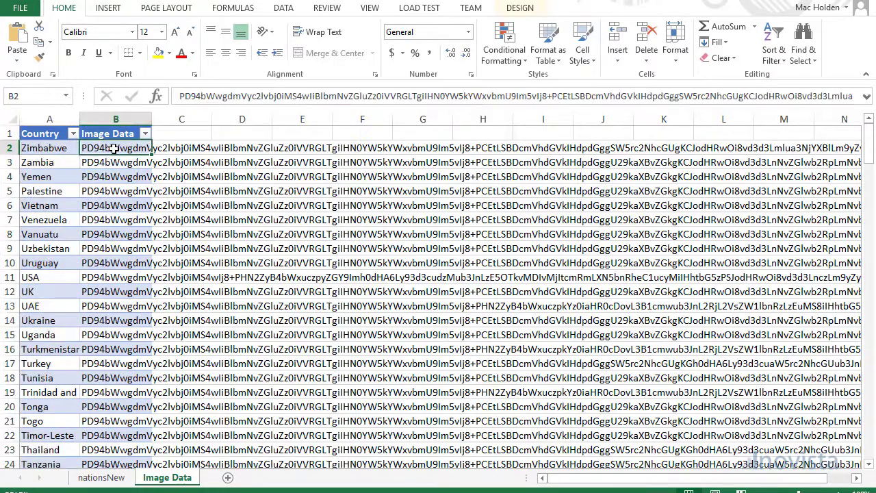
{"action": "left_click", "coordinate": [117, 194]}
{"action": "left_click", "coordinate": [117, 336]}
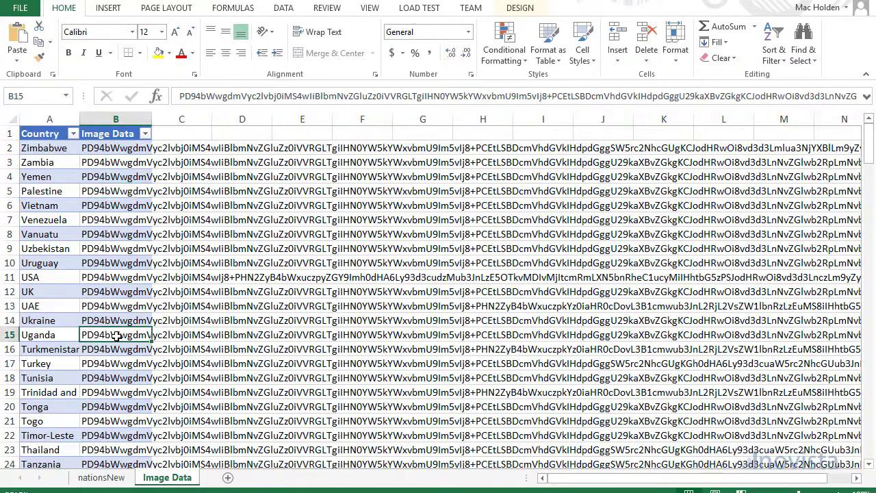
{"action": "left_click", "coordinate": [117, 392]}
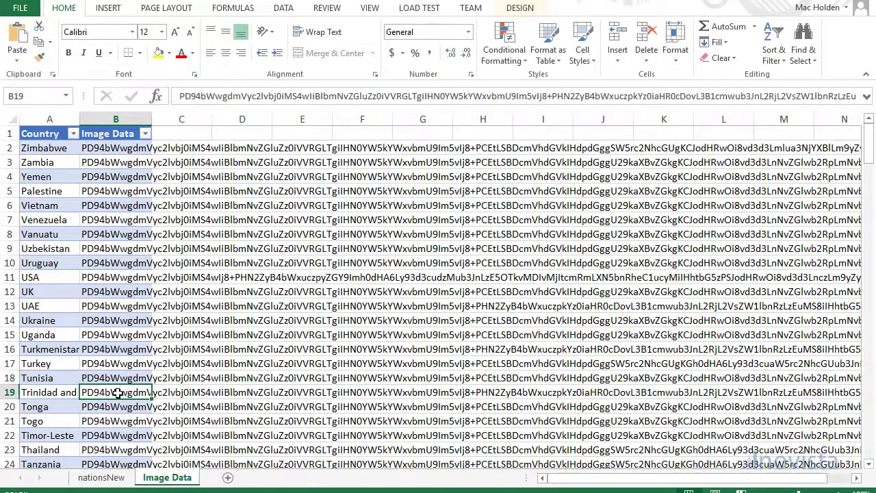
{"action": "scroll", "coordinate": [118, 393], "scroll_direction": "down", "scroll_amount": 11}
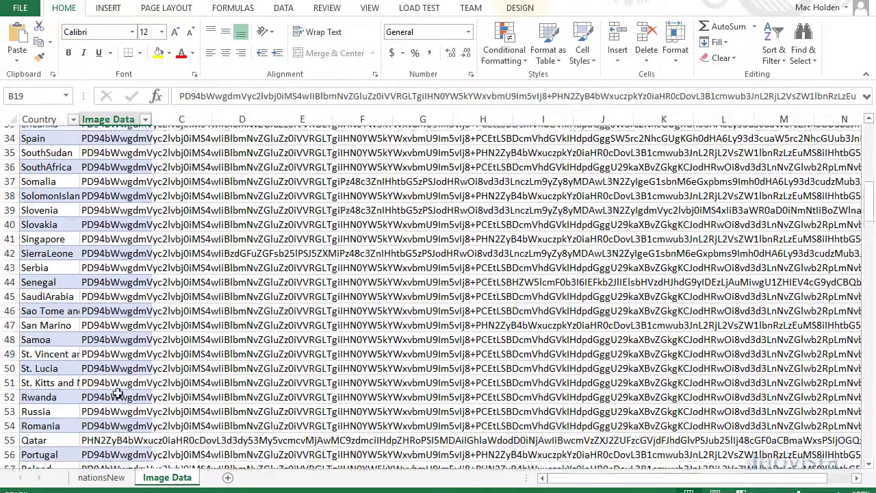
{"action": "scroll", "coordinate": [118, 393], "scroll_direction": "up", "scroll_amount": 11}
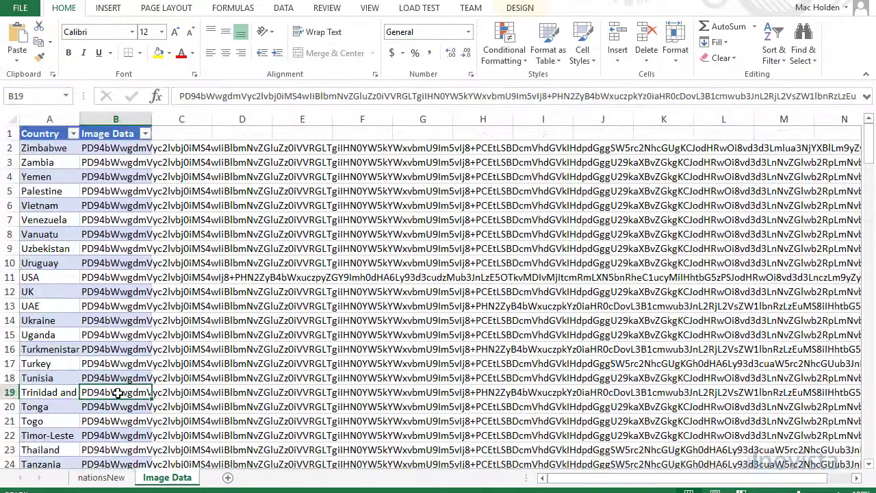
{"action": "left_click", "coordinate": [103, 477]}
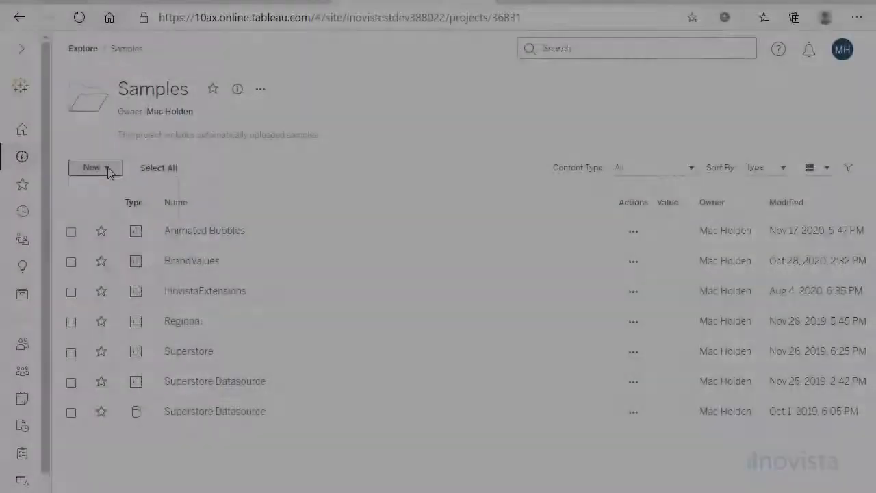
Step: Create a new workbook connected to the uploaded nationsNew.xlsx file
{"action": "left_click", "coordinate": [107, 171]}
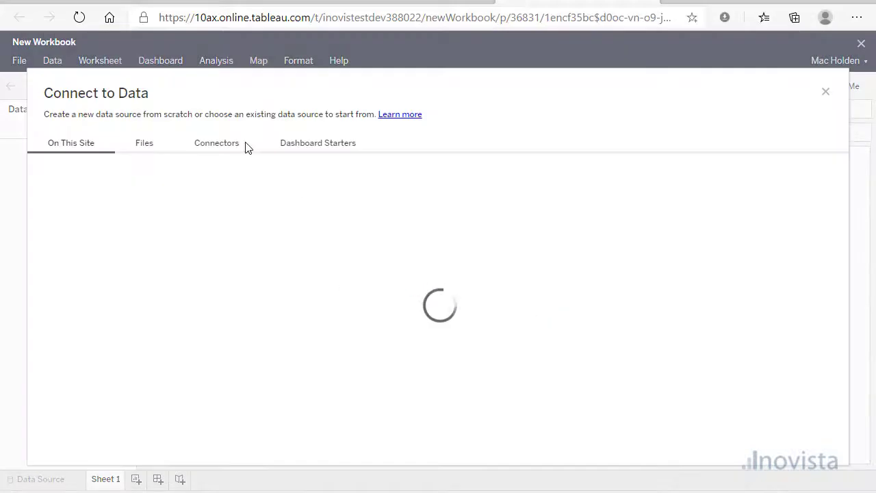
{"action": "left_click", "coordinate": [144, 145]}
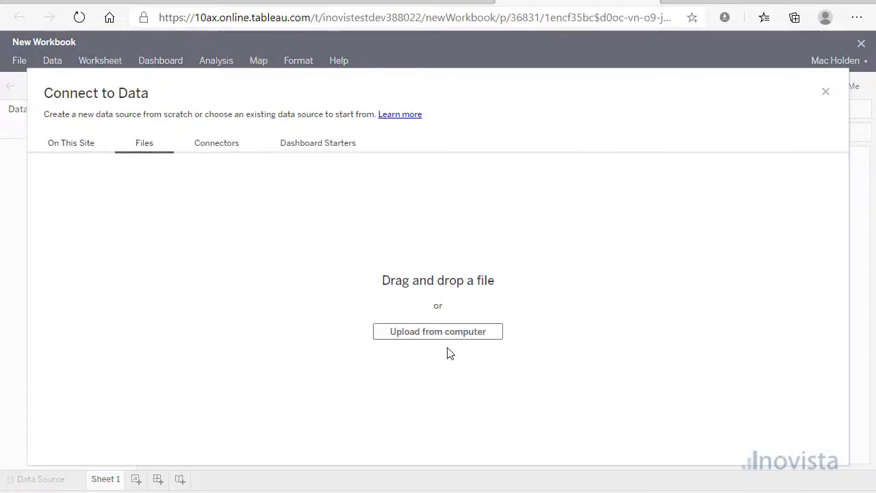
{"action": "left_click", "coordinate": [445, 334]}
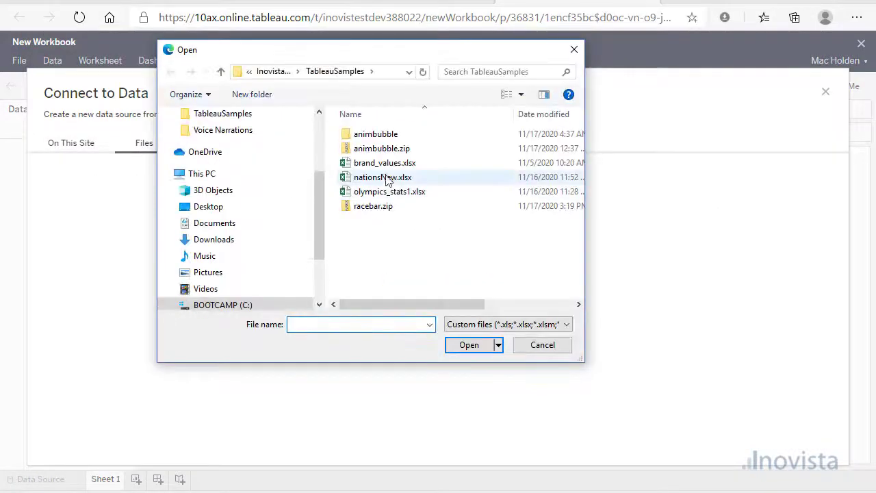
{"action": "double_click", "coordinate": [379, 178]}
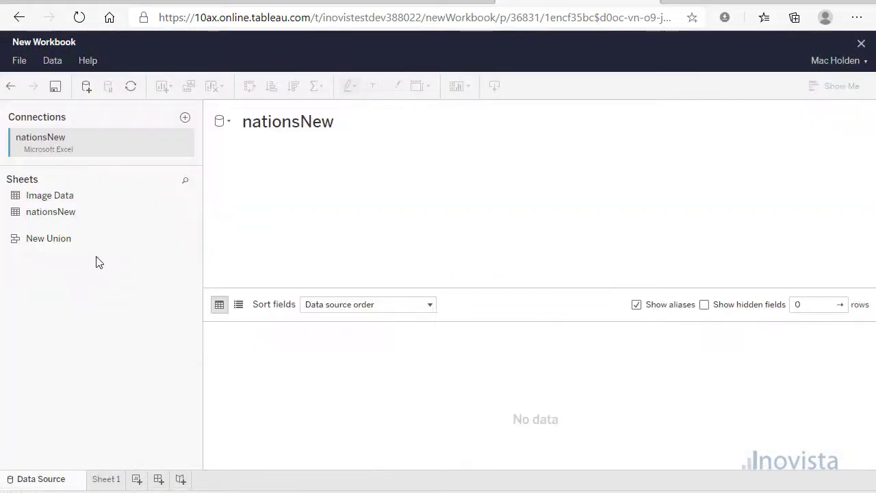
Step: Drag the nationsNew and Image Data sheets onto the canvas and close the relationship editor
{"action": "left_click_drag", "start_coordinate": [31, 217], "coordinate": [296, 196]}
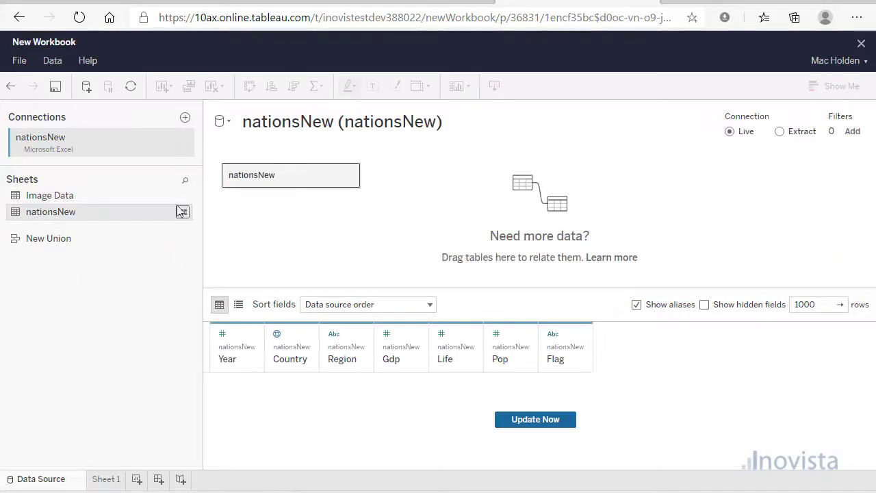
{"action": "left_click_drag", "start_coordinate": [36, 199], "coordinate": [531, 191]}
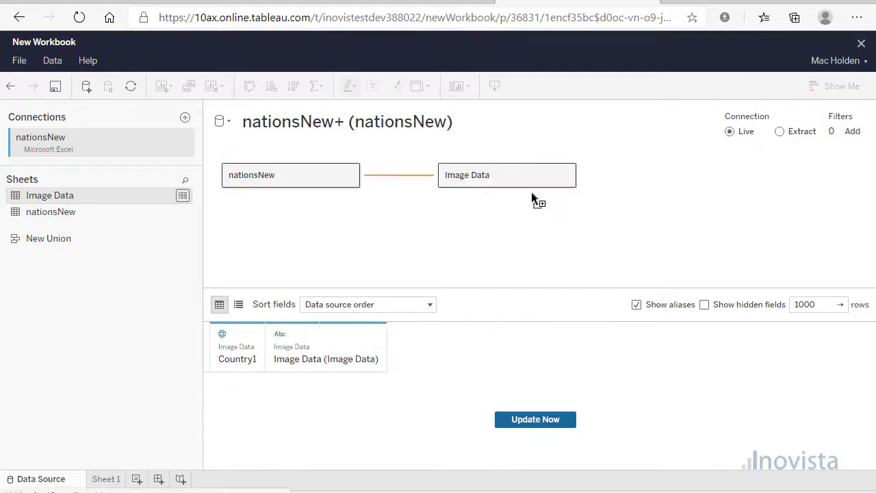
{"action": "left_click", "coordinate": [611, 205]}
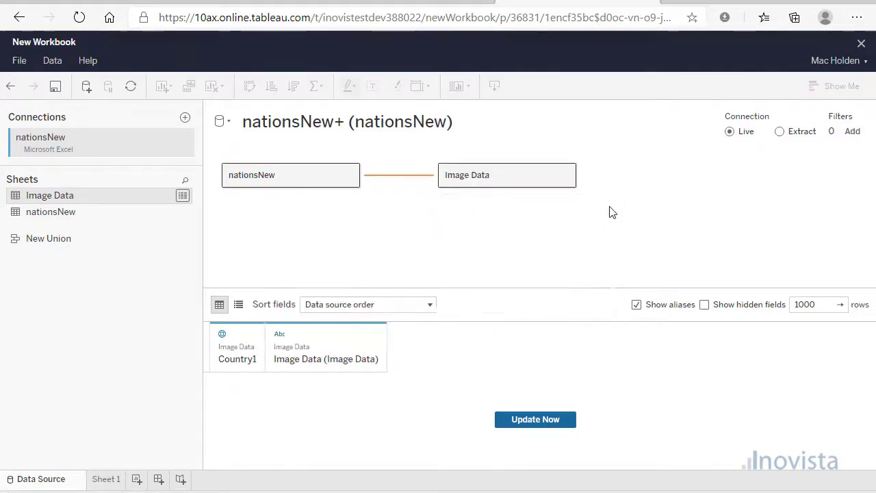
Step: Remove the Image Data table and update the data preview
{"action": "left_click", "coordinate": [566, 177]}
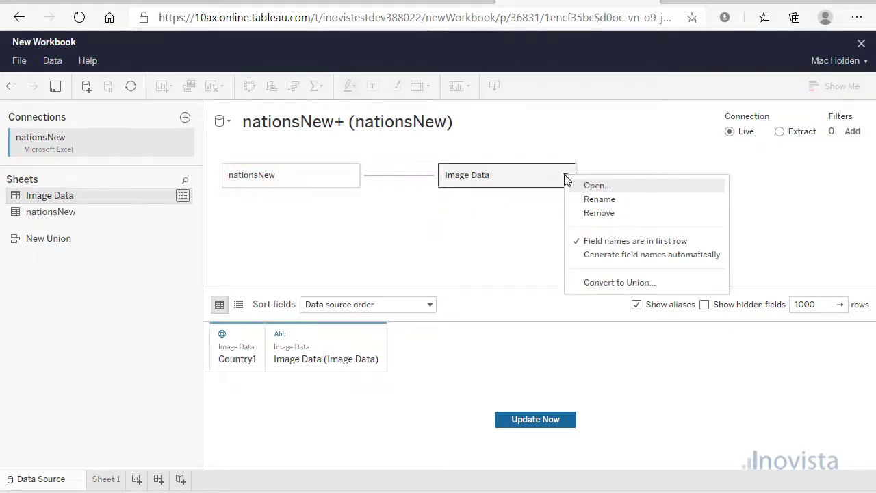
{"action": "left_click", "coordinate": [588, 215]}
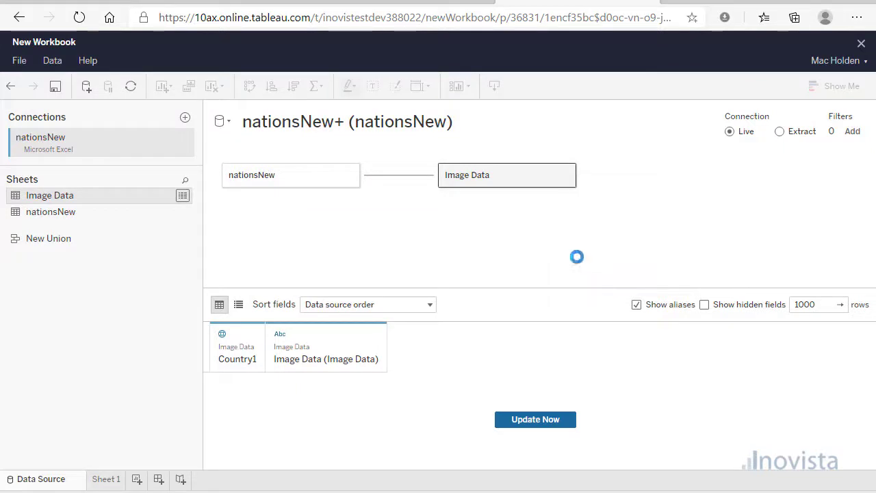
{"action": "left_click", "coordinate": [542, 424]}
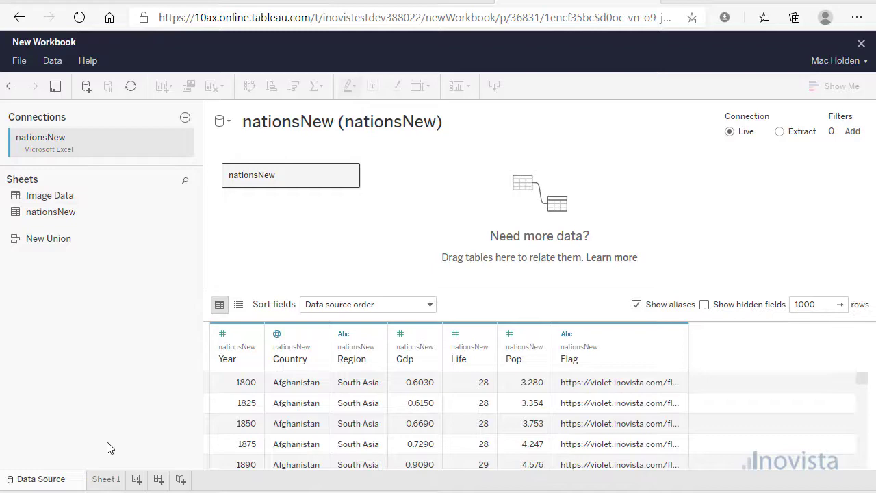
Step: On Sheet 1, convert the Gdp and Life fields to dimensions
{"action": "left_click", "coordinate": [106, 479]}
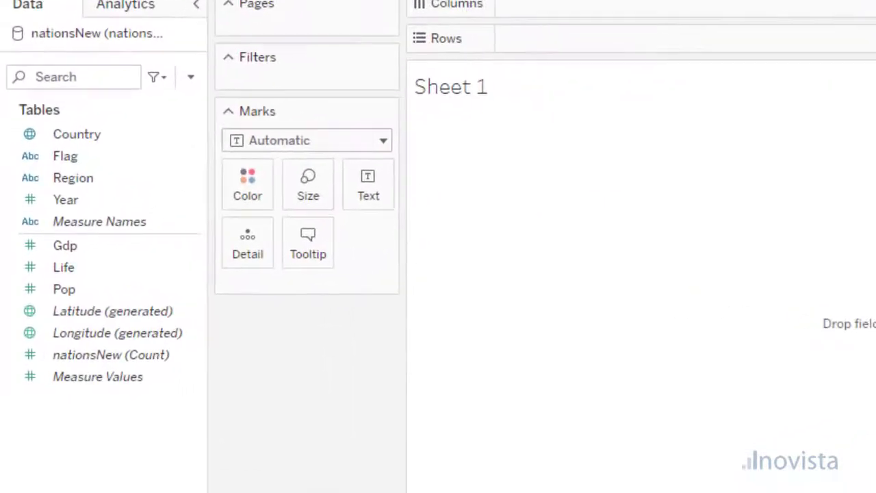
{"action": "left_click", "coordinate": [196, 248]}
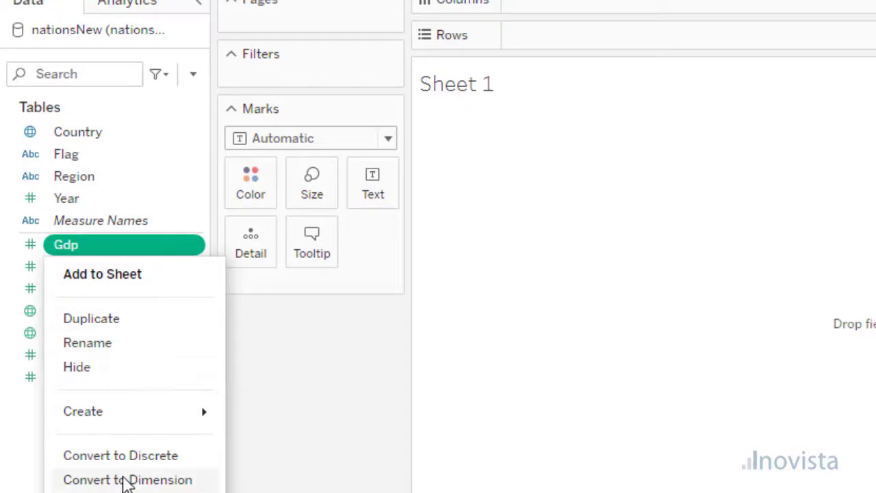
{"action": "left_click", "coordinate": [123, 479]}
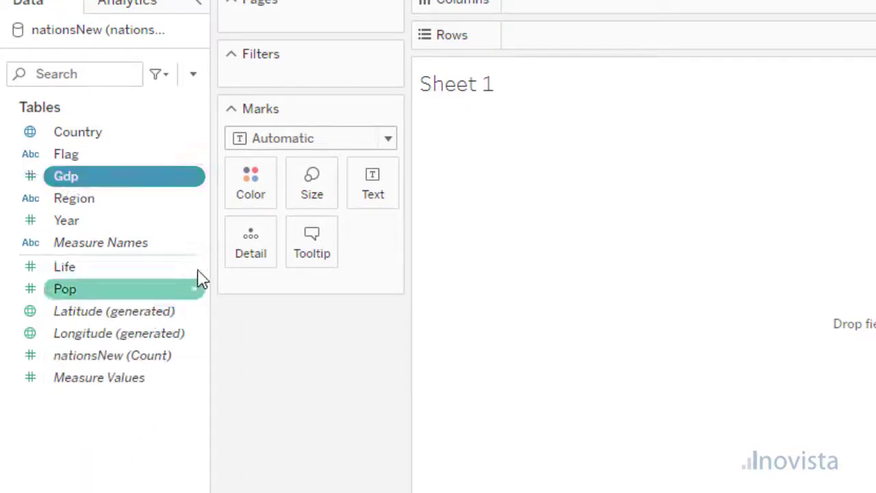
{"action": "left_click", "coordinate": [199, 271]}
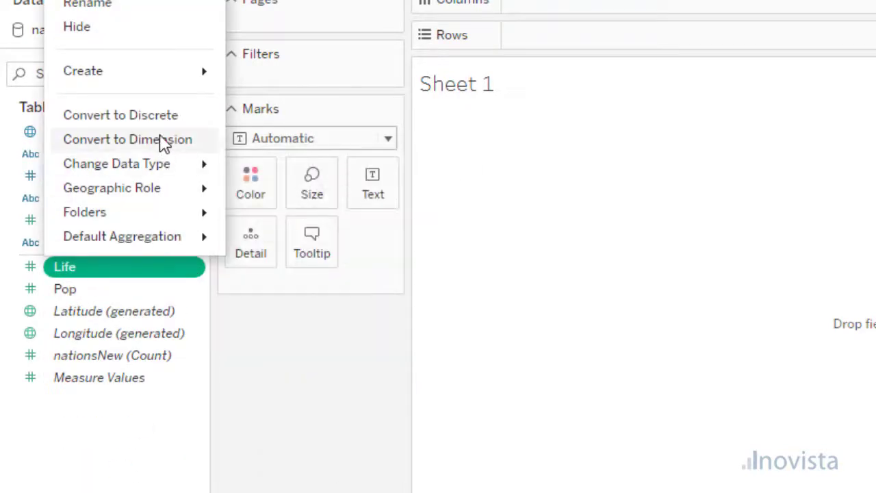
{"action": "left_click", "coordinate": [158, 141]}
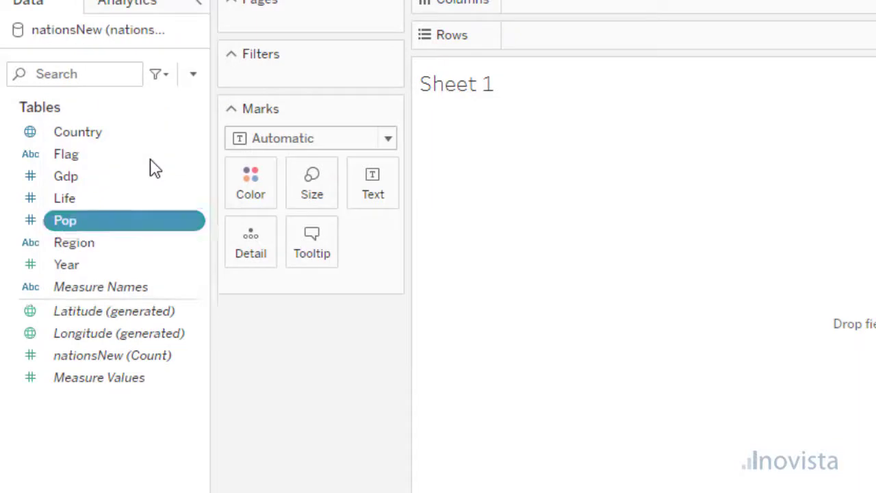
Step: Add Year, Gdp, Life, Pop, Country, Region and Flag as detail, then place Sheet 1 on Dashboard 1
{"action": "left_click", "coordinate": [74, 267]}
{"action": "left_click_drag", "start_coordinate": [116, 267], "coordinate": [254, 252]}
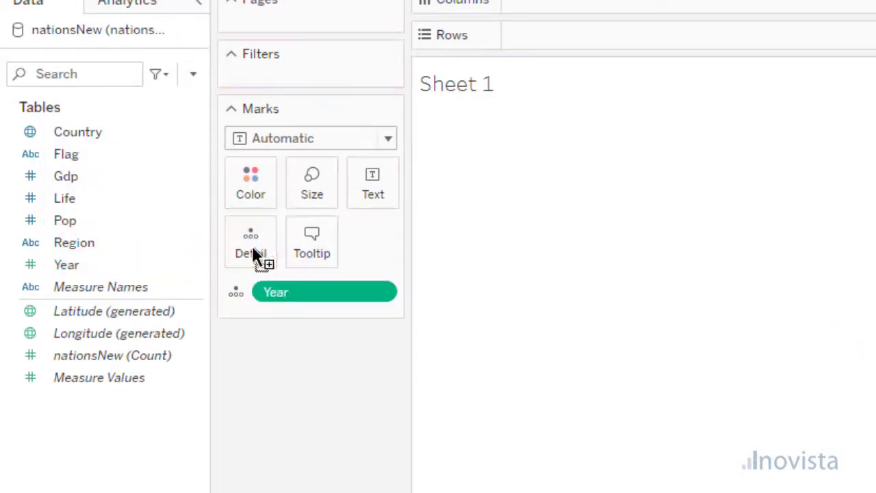
{"action": "left_click", "coordinate": [65, 176]}
{"action": "left_click_drag", "start_coordinate": [69, 183], "coordinate": [260, 252]}
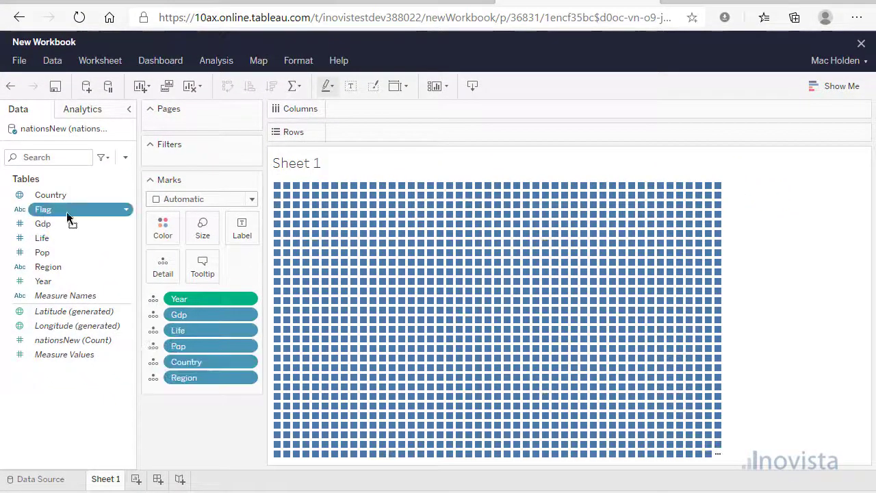
{"action": "left_click_drag", "start_coordinate": [65, 156], "coordinate": [257, 250]}
{"action": "left_click_drag", "start_coordinate": [169, 271], "coordinate": [169, 271]}
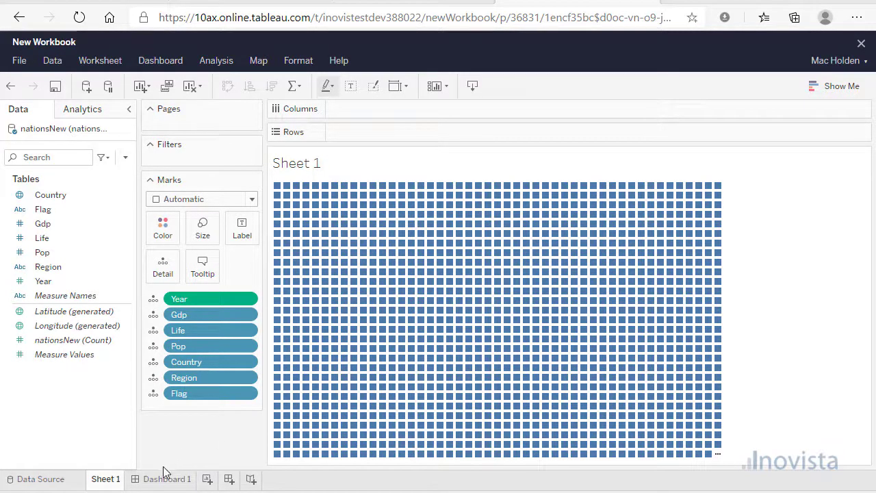
{"action": "left_click", "coordinate": [164, 478]}
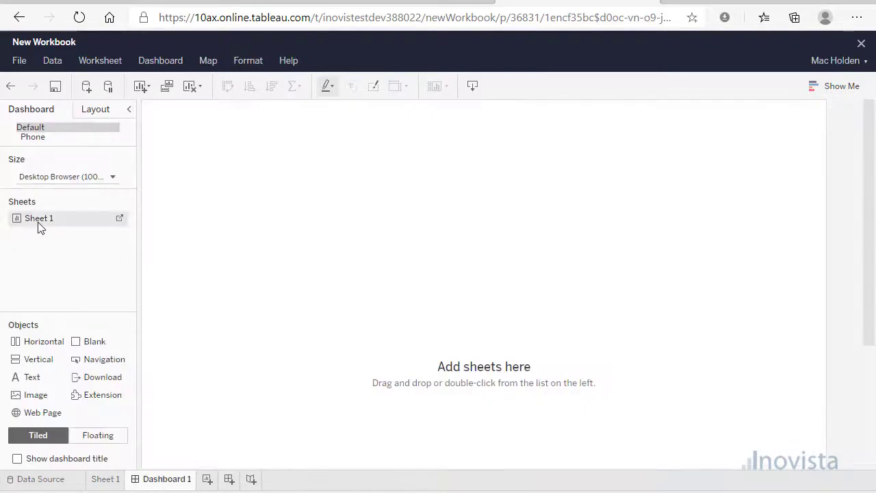
{"action": "left_click_drag", "start_coordinate": [49, 227], "coordinate": [221, 241]}
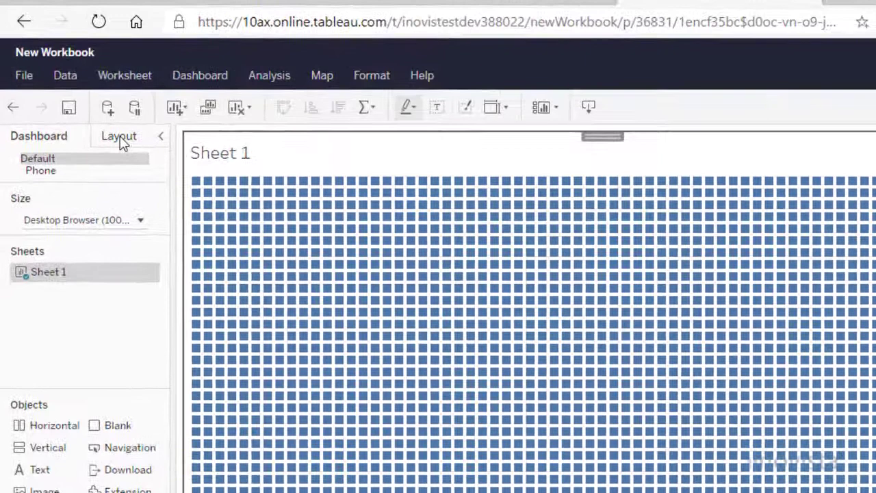
Step: Make Sheet 1 floating on Dashboard 1 and resize it to 1 × 1 pixel
{"action": "left_click", "coordinate": [114, 132]}
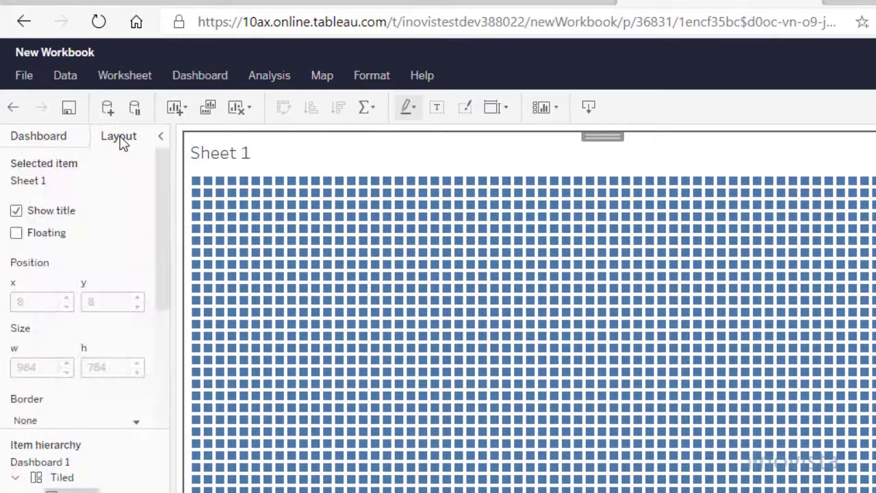
{"action": "left_click", "coordinate": [17, 234]}
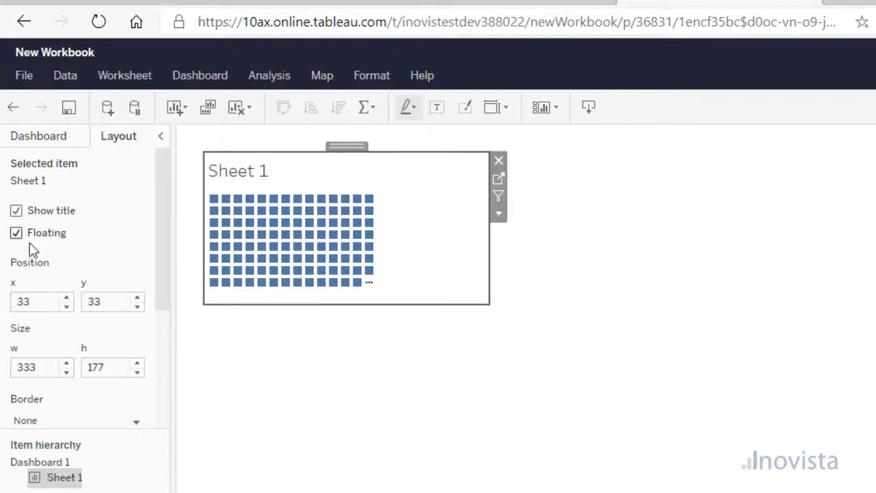
{"action": "left_click", "coordinate": [41, 301]}
{"action": "double_click", "coordinate": [41, 369]}
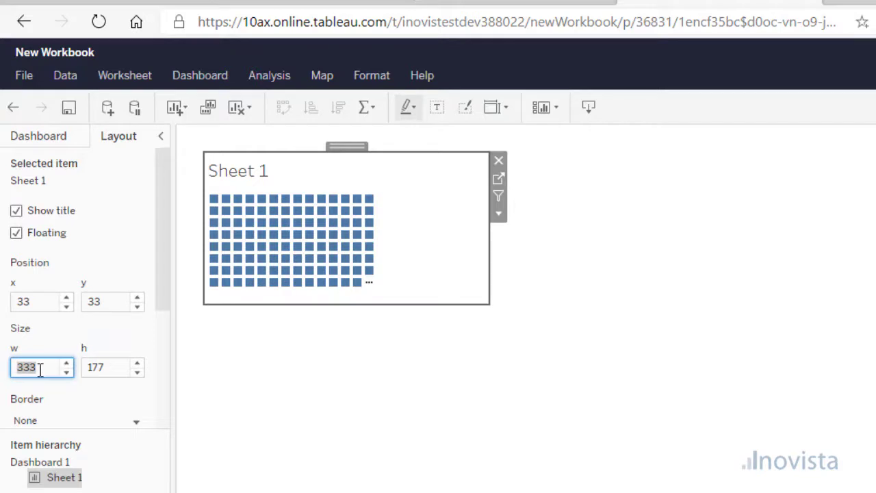
{"action": "double_click", "coordinate": [113, 368]}
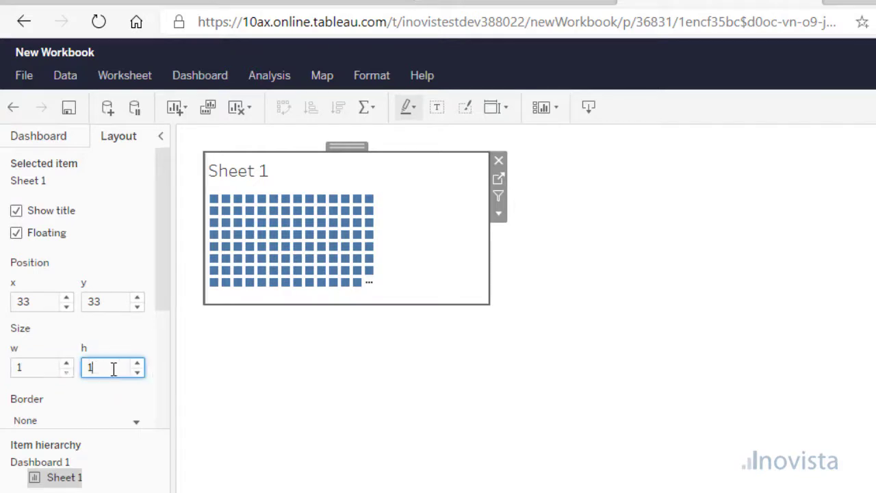
{"action": "double_click", "coordinate": [31, 368]}
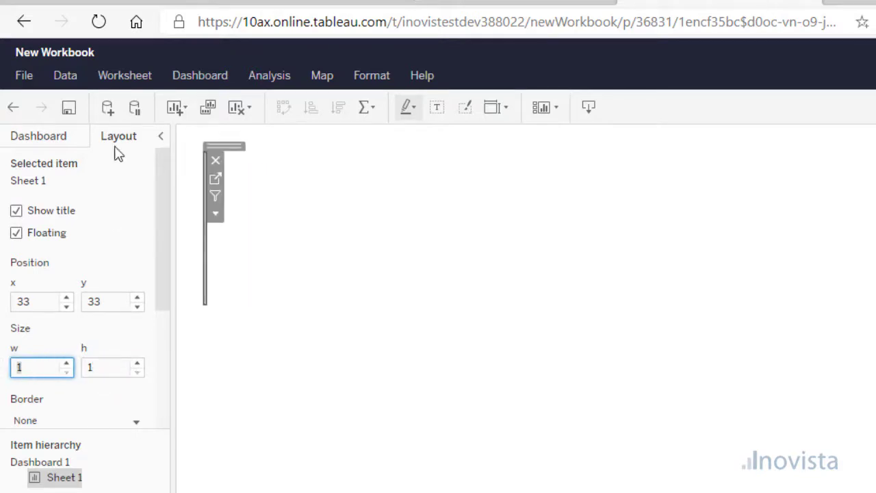
{"action": "left_click", "coordinate": [52, 135]}
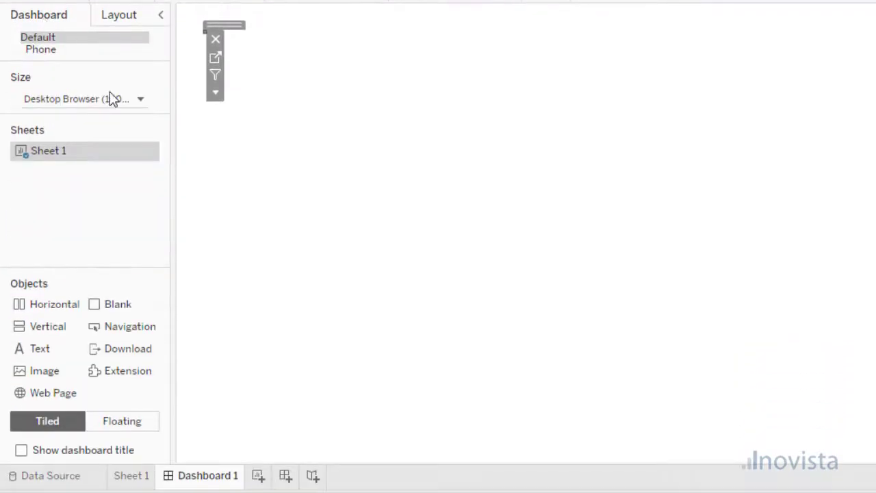
Step: Add an Extension object to the dashboard loaded from the animbubble.trex file
{"action": "left_click_drag", "start_coordinate": [124, 368], "coordinate": [326, 207]}
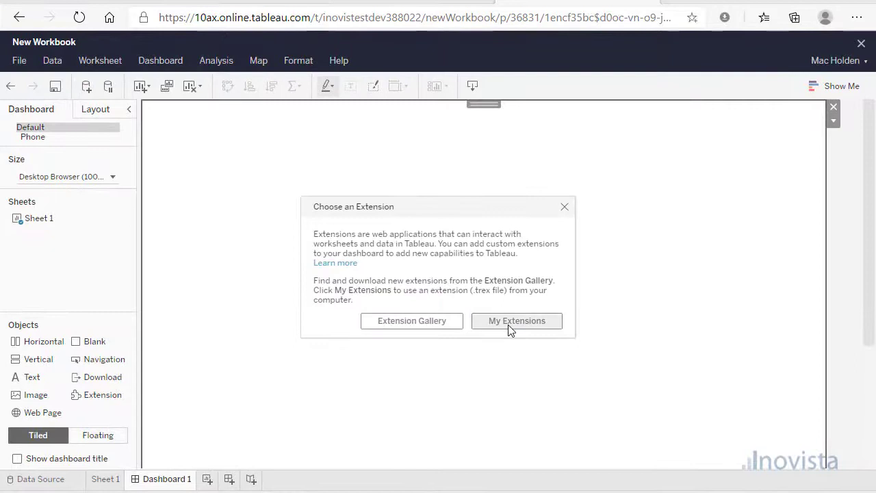
{"action": "left_click", "coordinate": [574, 301]}
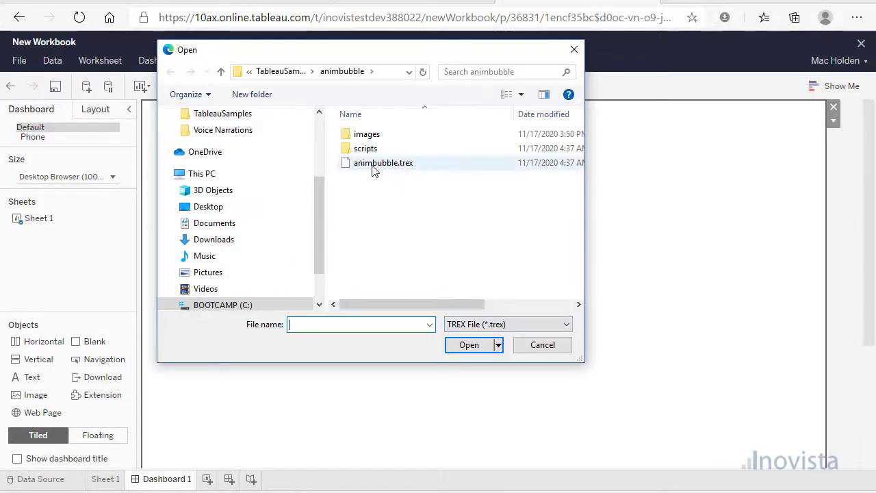
{"action": "left_click", "coordinate": [372, 168]}
{"action": "double_click", "coordinate": [371, 169]}
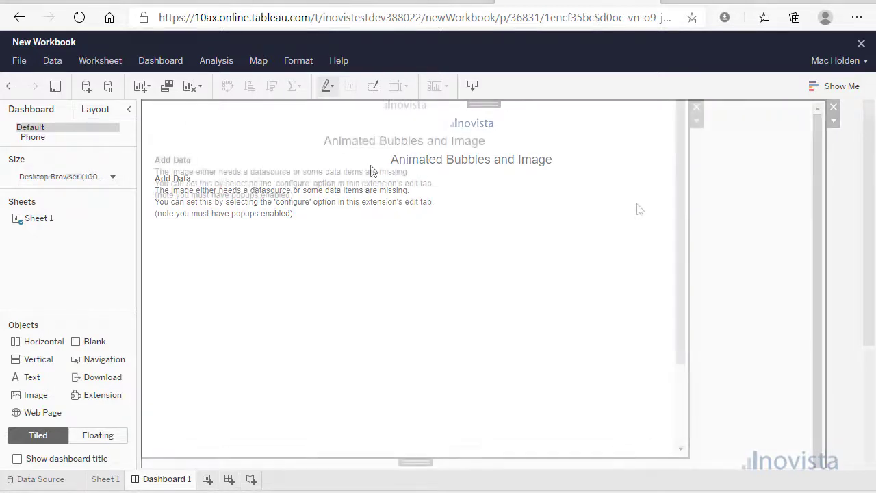
Step: Open the extension's configuration and choose Sheet 1 as its worksheet
{"action": "left_click", "coordinate": [696, 120]}
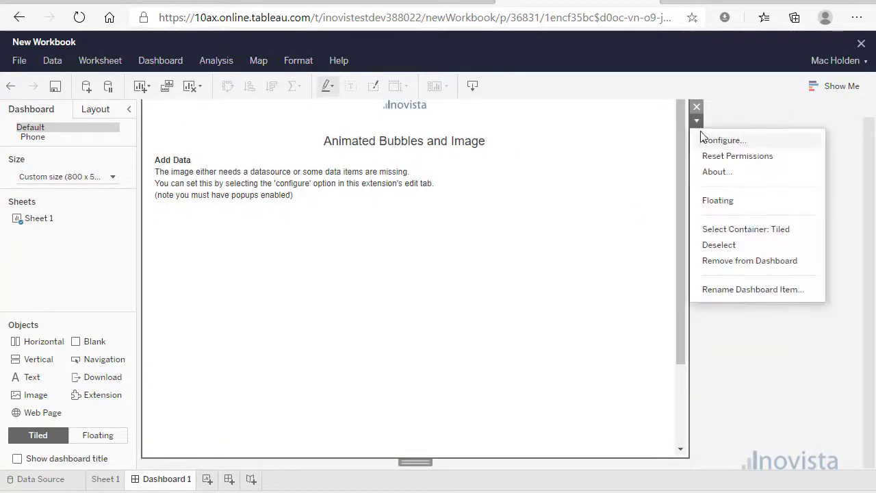
{"action": "left_click", "coordinate": [705, 142]}
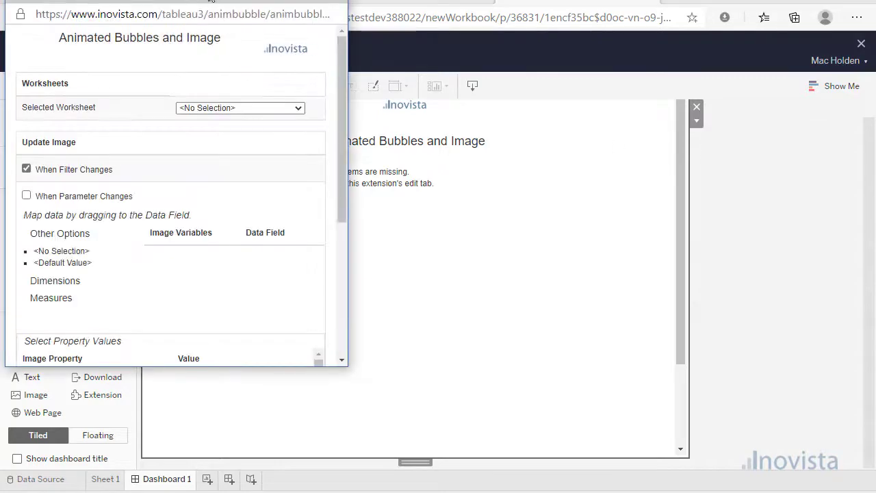
{"action": "left_click_drag", "start_coordinate": [190, 8], "coordinate": [488, 55]}
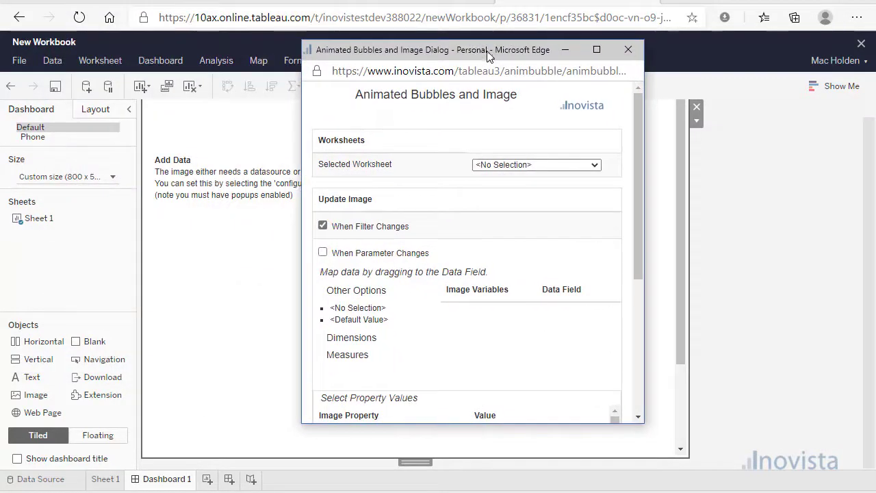
{"action": "left_click", "coordinate": [497, 169]}
{"action": "left_click", "coordinate": [496, 188]}
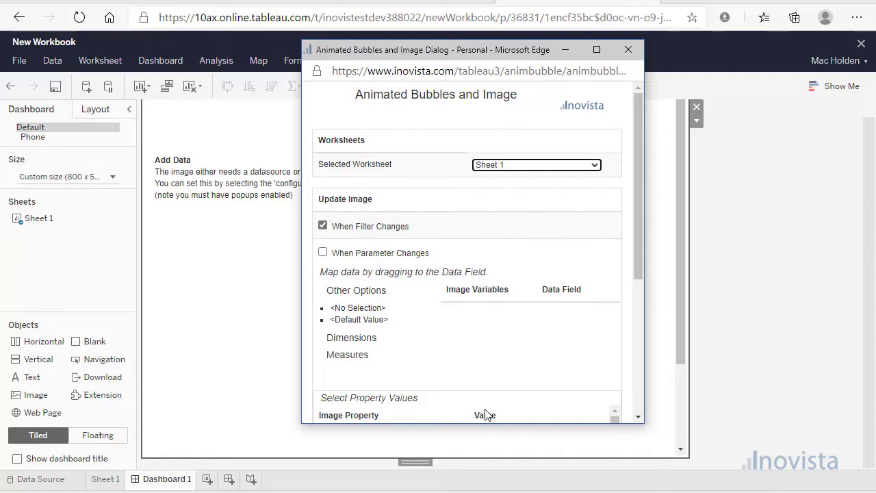
{"action": "left_click_drag", "start_coordinate": [526, 425], "coordinate": [531, 486]}
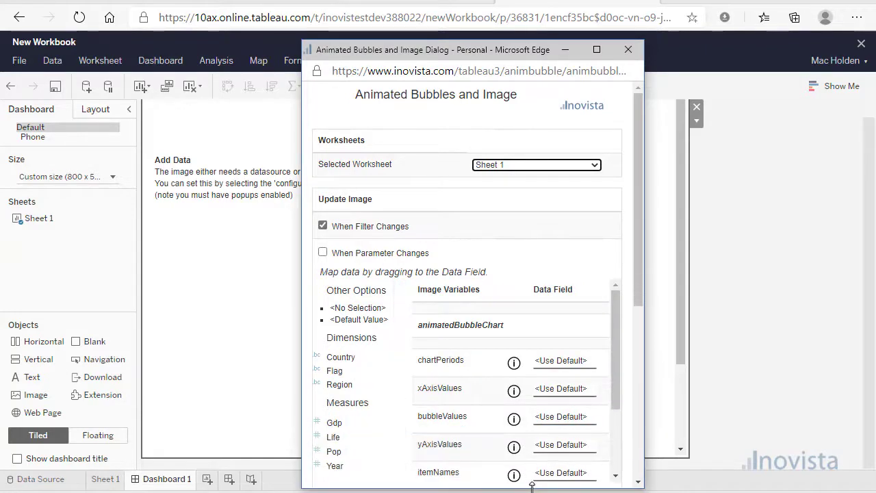
{"action": "scroll", "coordinate": [637, 485], "scroll_direction": "down", "scroll_amount": 3}
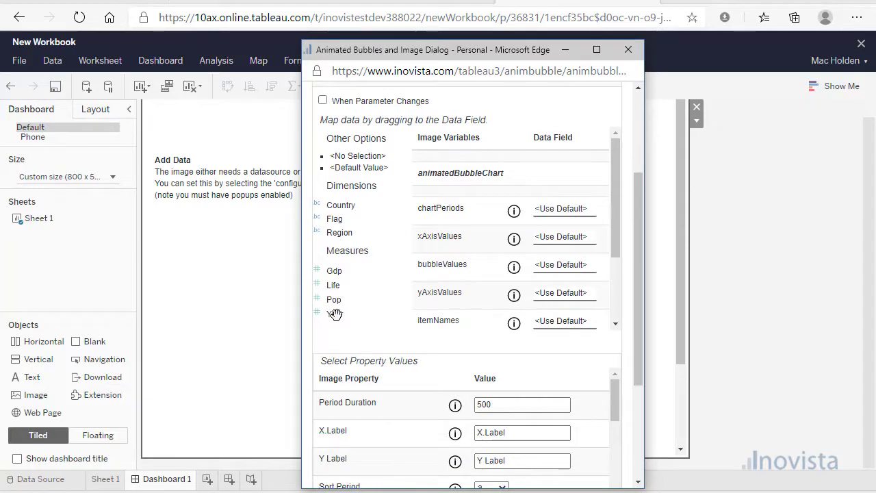
Step: Map Year to chartPeriods, Gdp to xAxisValues, Pop to bubbleValues, Life to yAxisValues, Country to itemNames, Region to itemGroups
{"action": "left_click_drag", "start_coordinate": [335, 314], "coordinate": [542, 212]}
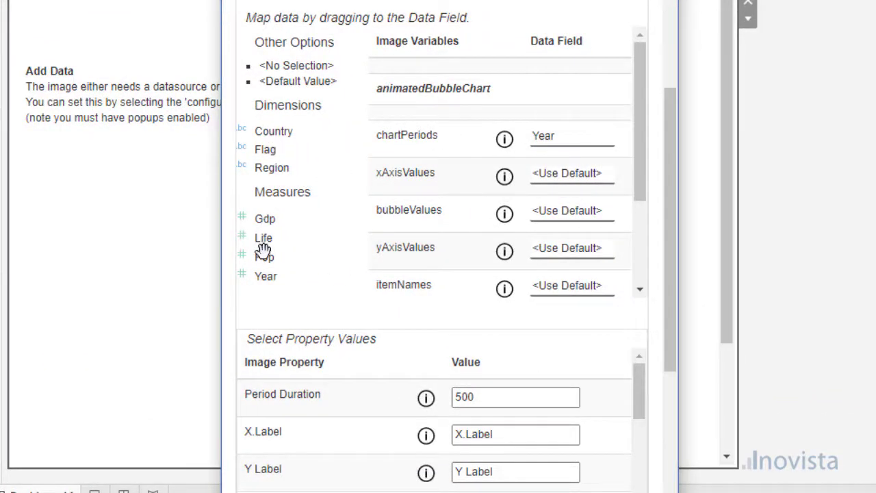
{"action": "left_click_drag", "start_coordinate": [265, 220], "coordinate": [555, 174]}
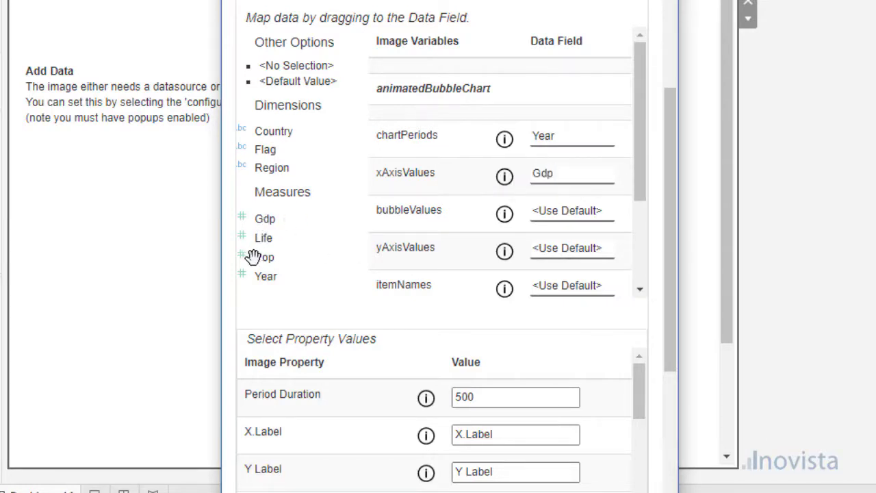
{"action": "left_click_drag", "start_coordinate": [253, 257], "coordinate": [567, 206]}
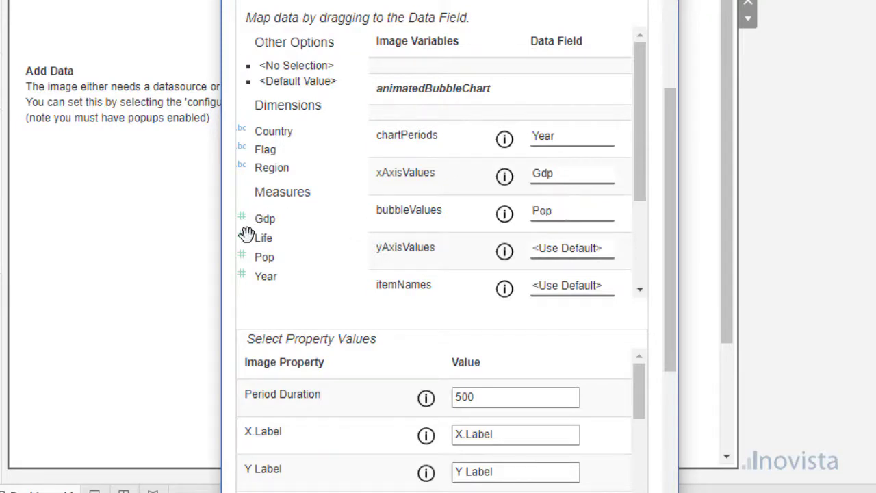
{"action": "left_click_drag", "start_coordinate": [259, 237], "coordinate": [566, 250]}
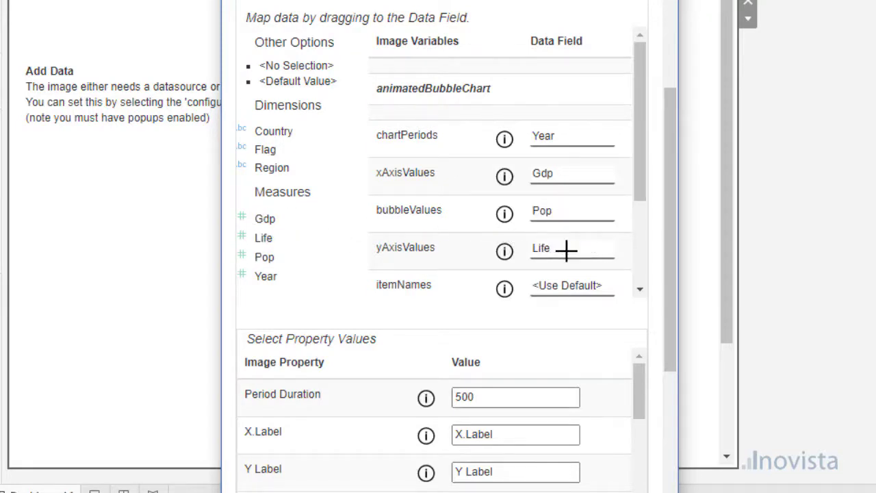
{"action": "left_click", "coordinate": [641, 289]}
{"action": "left_click", "coordinate": [640, 289]}
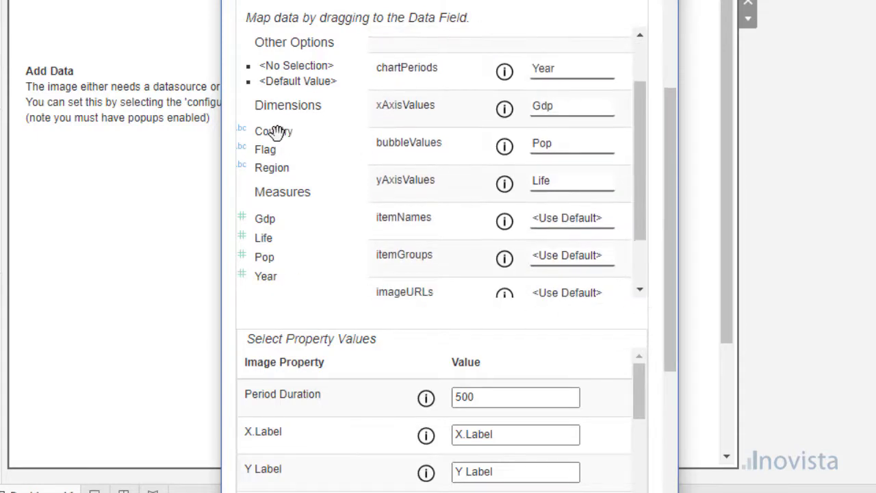
{"action": "left_click_drag", "start_coordinate": [266, 131], "coordinate": [553, 223]}
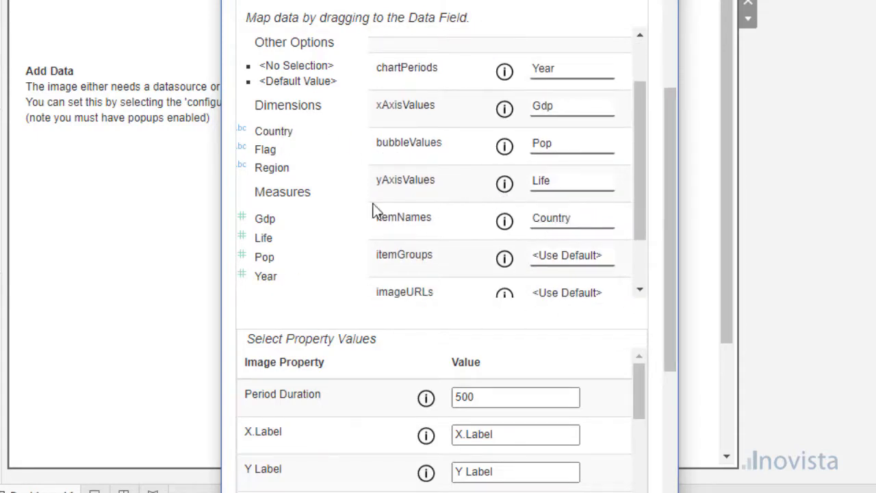
{"action": "left_click_drag", "start_coordinate": [272, 168], "coordinate": [573, 256]}
{"action": "scroll", "coordinate": [475, 379], "scroll_direction": "down", "scroll_amount": 3}
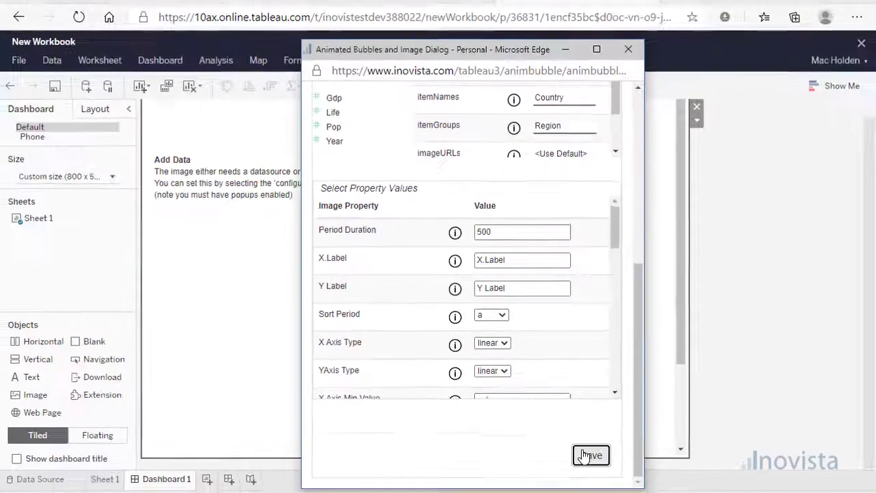
Step: Save the data mapping so the bubble chart animates from 1800 to 1933, then bring up the extension object's More Options
{"action": "left_click", "coordinate": [606, 463]}
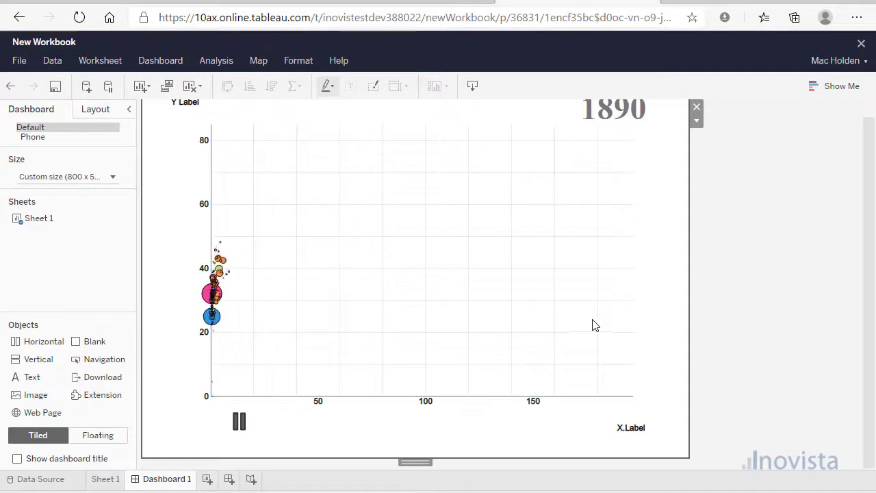
{"action": "left_click", "coordinate": [696, 124]}
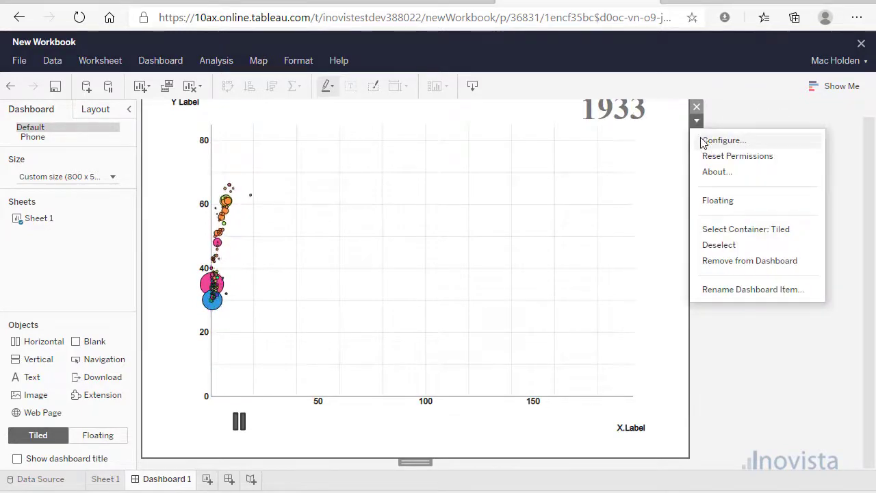
Step: Reopen the Animated Bubbles configuration and map the Flag field to imageURLs
{"action": "left_click", "coordinate": [701, 140]}
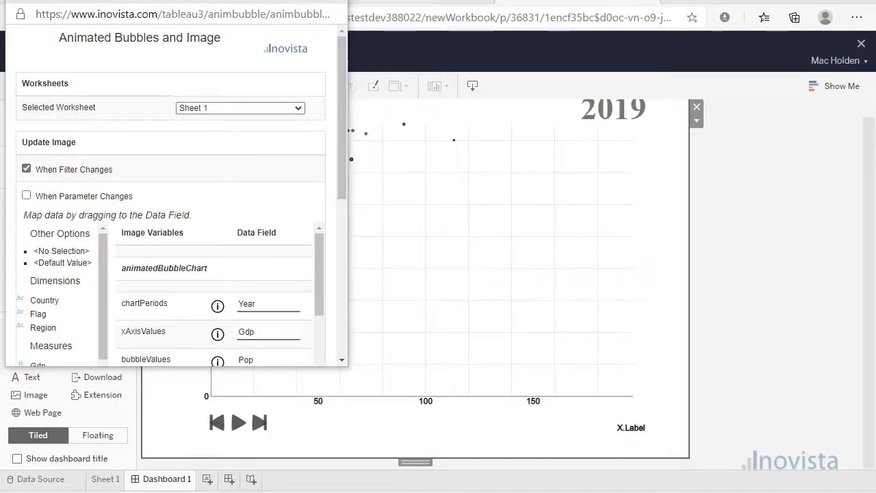
{"action": "left_click_drag", "start_coordinate": [209, 0], "coordinate": [459, 25]}
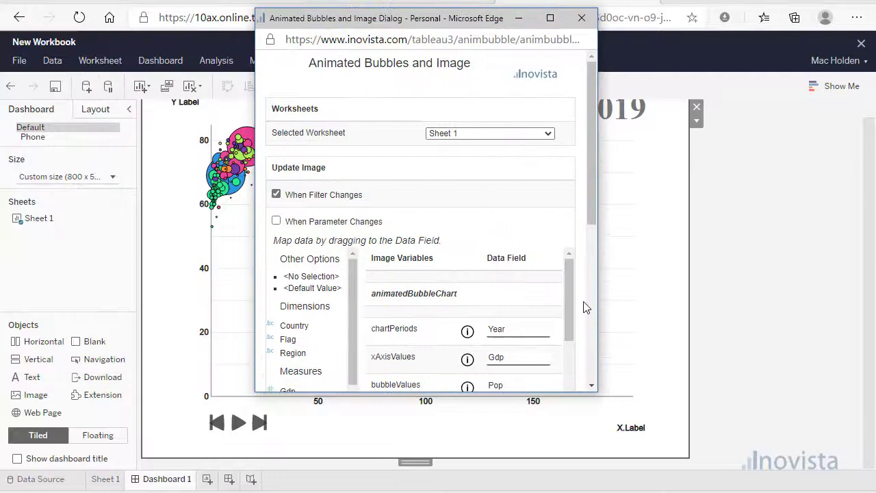
{"action": "left_click_drag", "start_coordinate": [591, 206], "coordinate": [590, 290]}
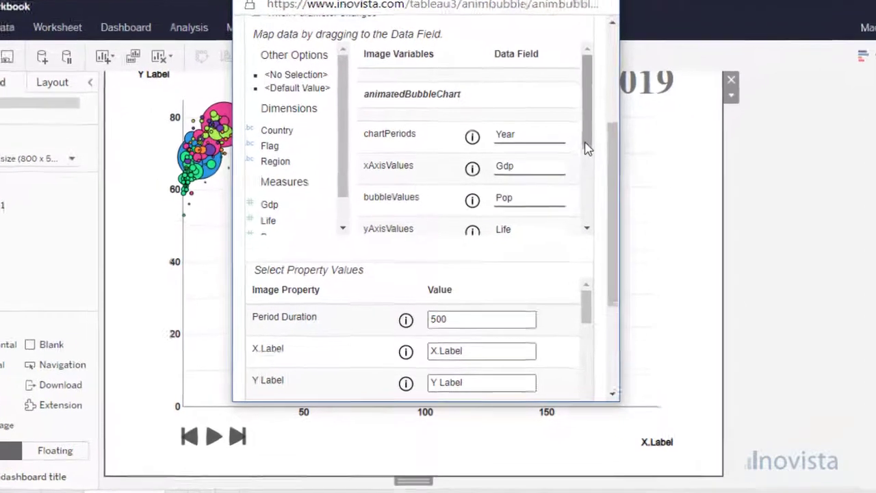
{"action": "left_click_drag", "start_coordinate": [567, 169], "coordinate": [572, 238]}
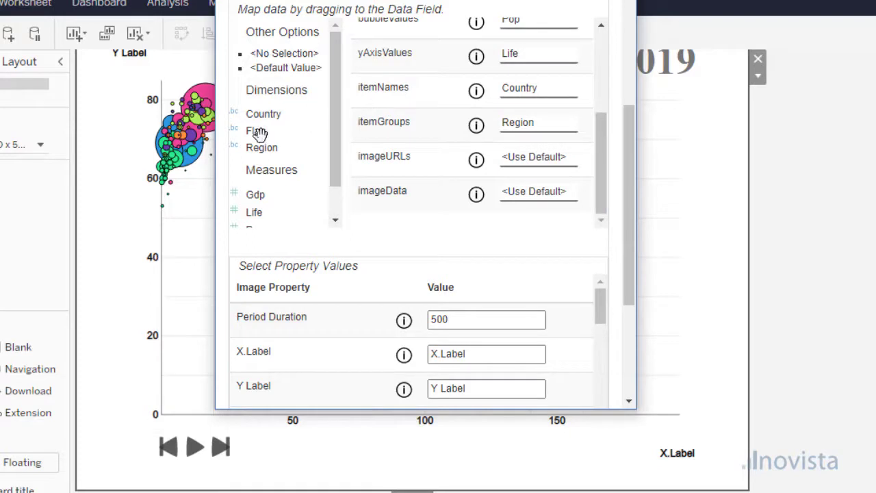
{"action": "left_click_drag", "start_coordinate": [266, 132], "coordinate": [530, 159]}
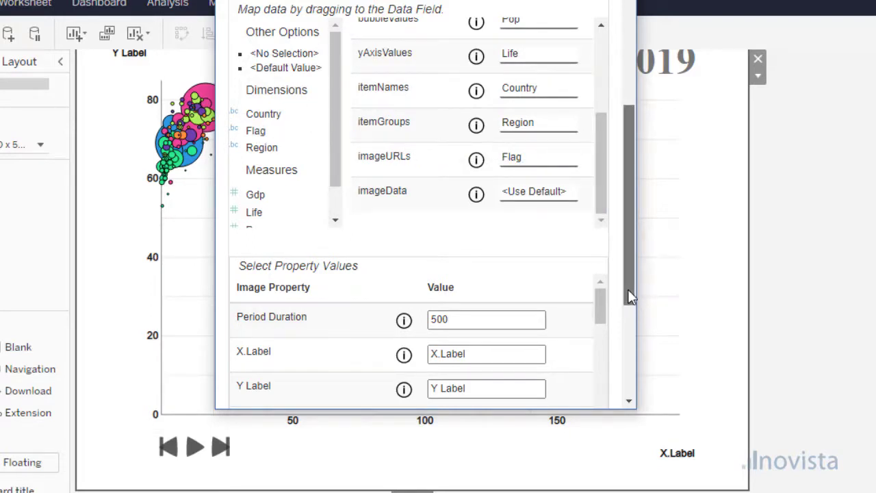
{"action": "left_click_drag", "start_coordinate": [628, 289], "coordinate": [635, 386]}
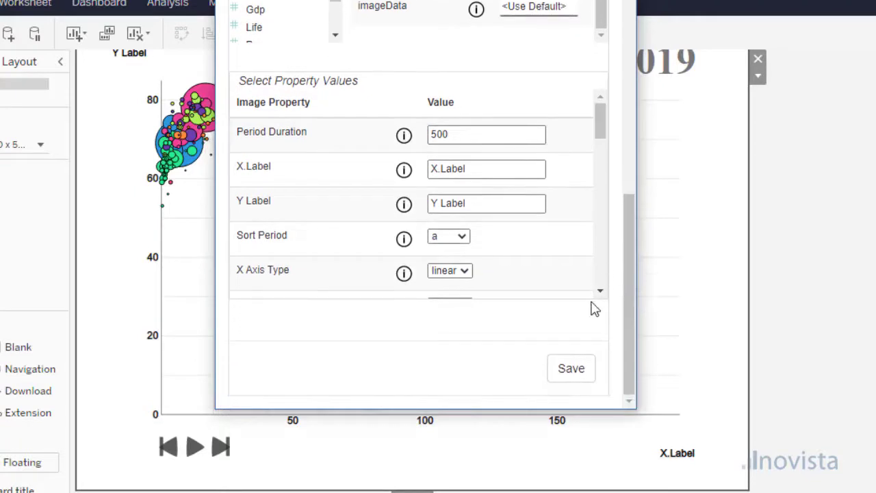
Step: Label the x-axis 'GDP per cap' and the y-axis 'Life Expect'
{"action": "triple_click", "coordinate": [483, 168]}
{"action": "type", "text": "GDP per cap"}
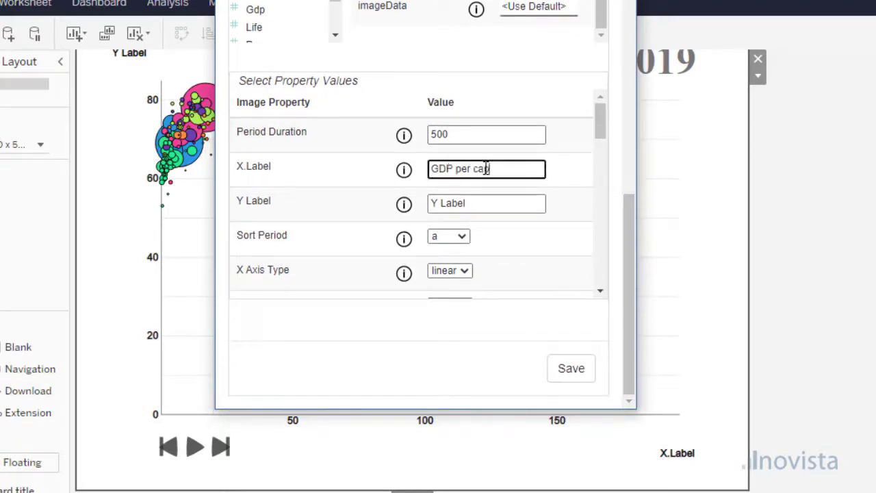
{"action": "triple_click", "coordinate": [483, 203]}
{"action": "type", "text": "Life Expect"}
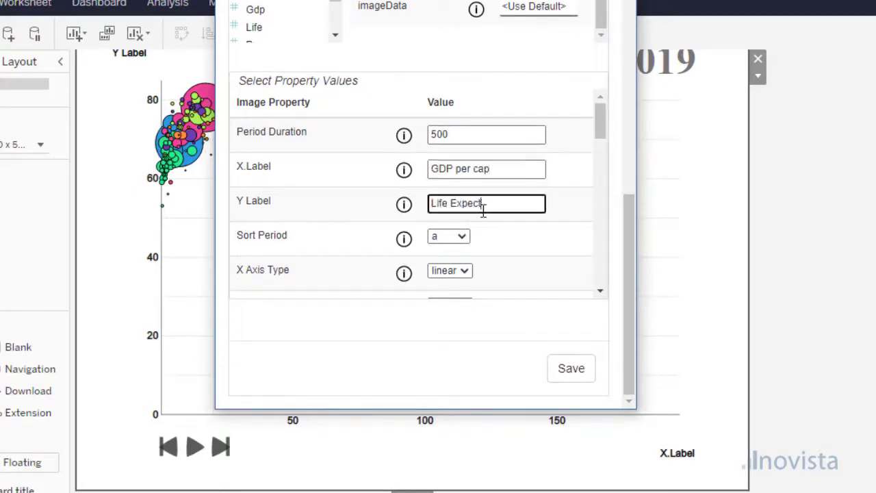
Step: Set the X Axis Type to log and select the X Axis Min Value of 0.3
{"action": "left_click", "coordinate": [602, 291]}
{"action": "left_click", "coordinate": [601, 291]}
{"action": "left_click", "coordinate": [602, 291]}
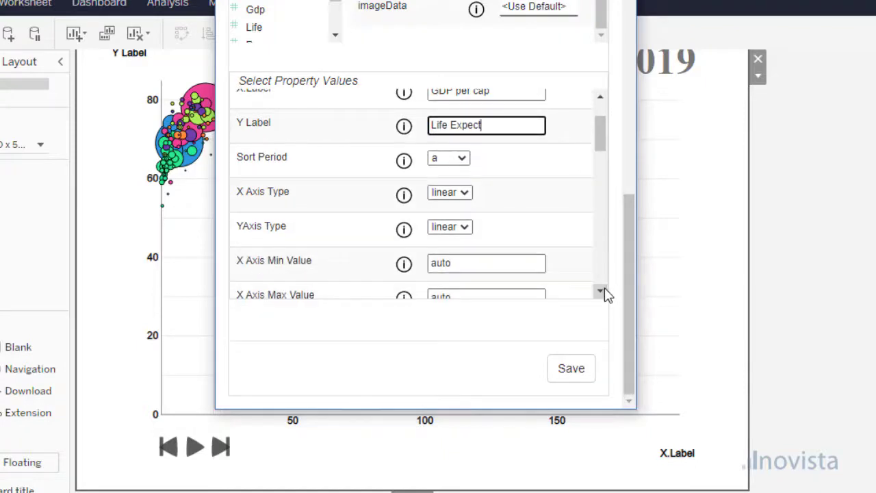
{"action": "left_click", "coordinate": [457, 194]}
{"action": "left_click", "coordinate": [446, 222]}
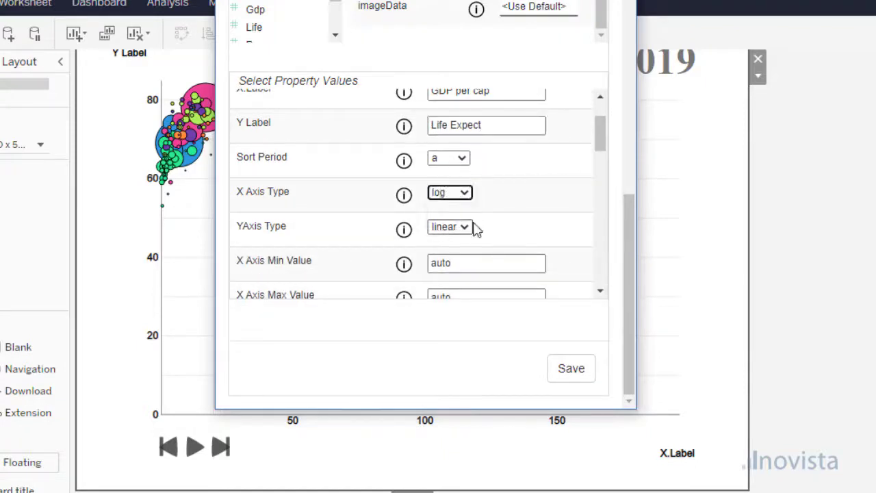
{"action": "left_click", "coordinate": [602, 296]}
{"action": "scroll", "coordinate": [453, 140], "scroll_direction": "down", "scroll_amount": 2}
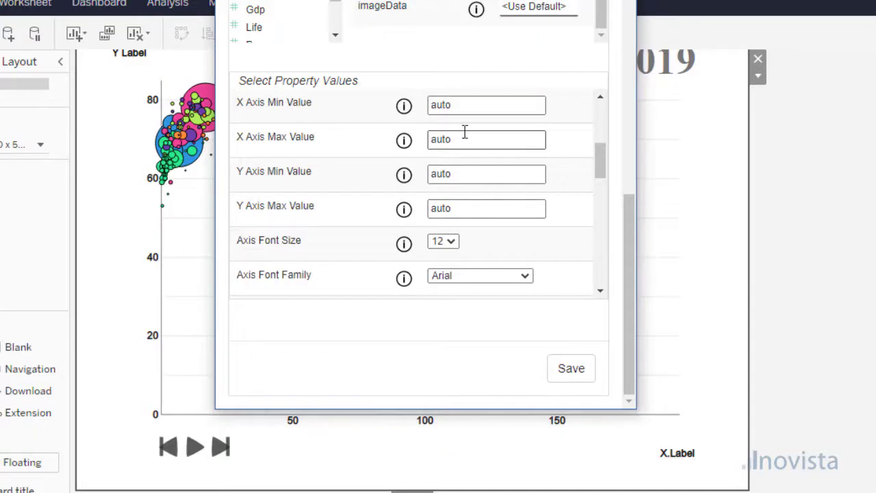
{"action": "double_click", "coordinate": [456, 104]}
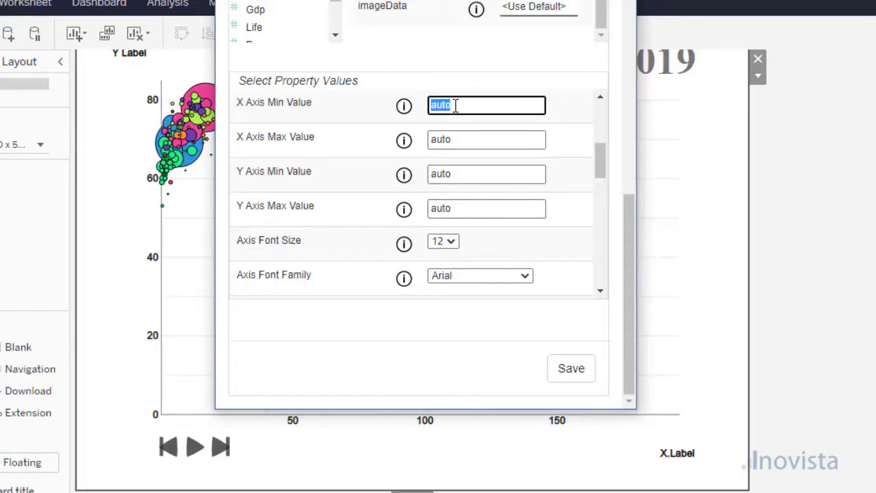
Step: Set the Axis Color to dark grey #373535 with the colour picker
{"action": "left_click", "coordinate": [601, 292]}
{"action": "left_click", "coordinate": [602, 293]}
{"action": "left_click", "coordinate": [602, 296]}
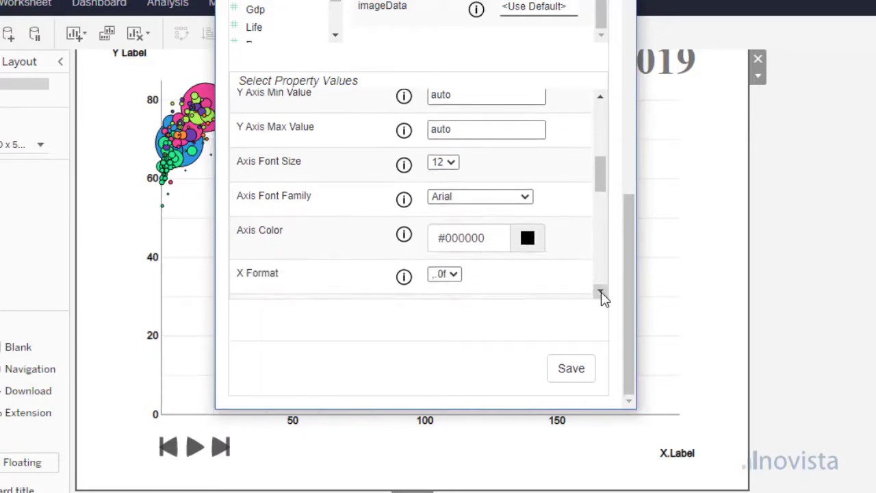
{"action": "left_click", "coordinate": [526, 239]}
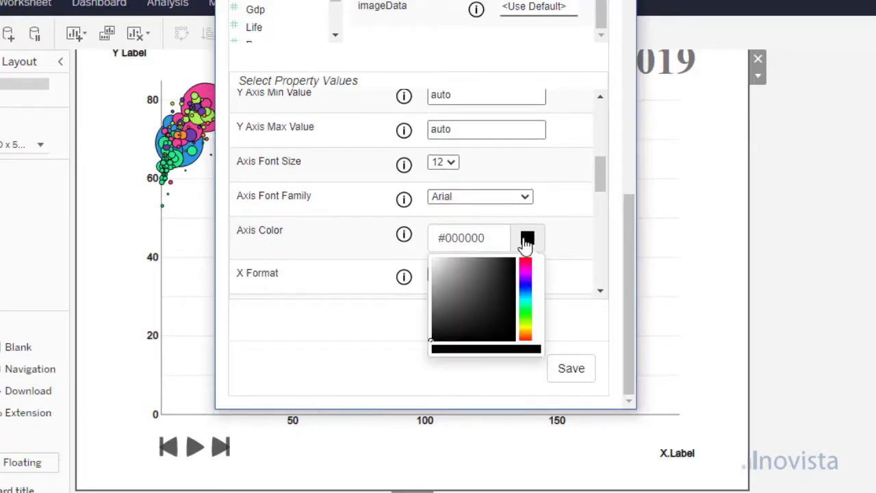
{"action": "left_click", "coordinate": [433, 321]}
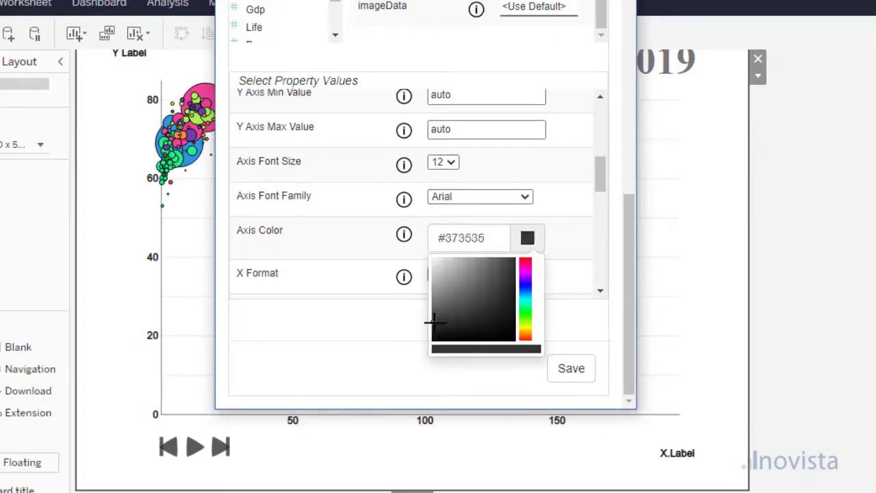
{"action": "left_click", "coordinate": [601, 295]}
Step: Set the Bubble Scale to V Large
{"action": "left_click", "coordinate": [602, 294]}
{"action": "left_click", "coordinate": [601, 294]}
{"action": "left_click", "coordinate": [602, 294]}
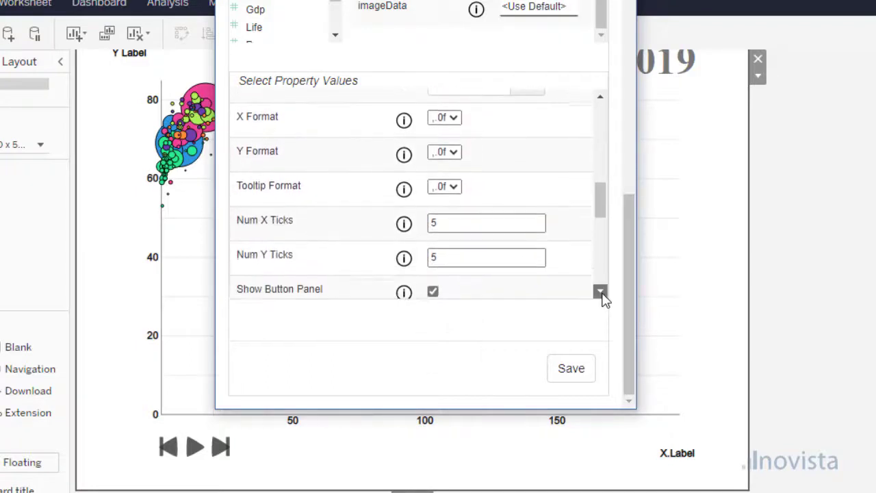
{"action": "left_click", "coordinate": [601, 294]}
{"action": "left_click", "coordinate": [601, 294]}
{"action": "left_click", "coordinate": [601, 294]}
{"action": "left_click", "coordinate": [602, 294]}
{"action": "left_click", "coordinate": [602, 295]}
{"action": "left_click", "coordinate": [602, 294]}
{"action": "left_click", "coordinate": [601, 294]}
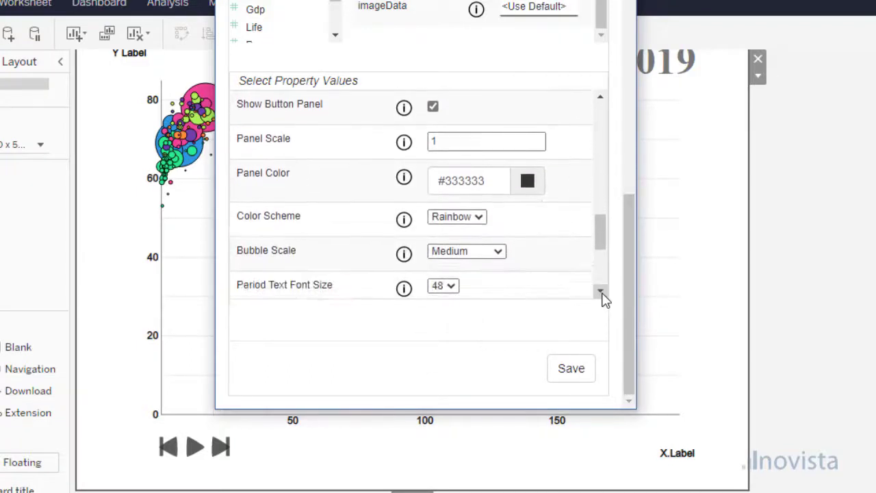
{"action": "left_click", "coordinate": [602, 294]}
{"action": "left_click", "coordinate": [602, 294]}
{"action": "left_click", "coordinate": [498, 201]}
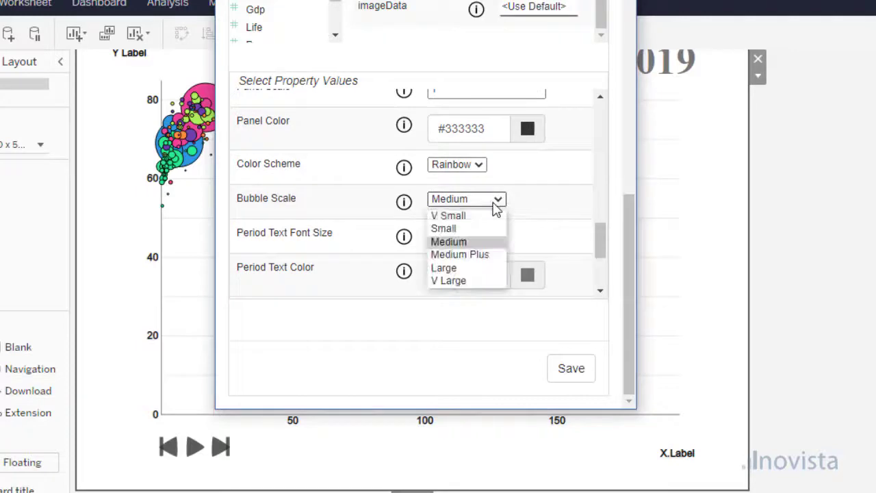
{"action": "left_click", "coordinate": [453, 280]}
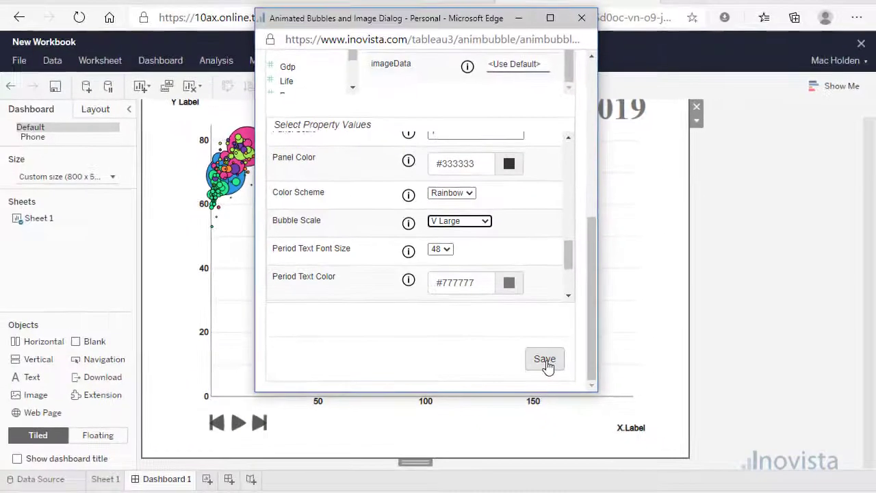
Step: Save the settings so country flags animate on a log GDP per cap axis through 2019
{"action": "left_click", "coordinate": [545, 362]}
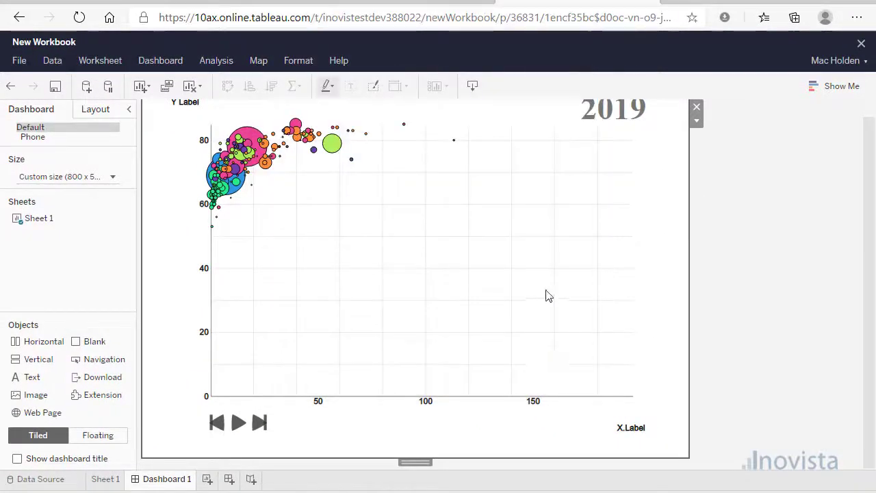